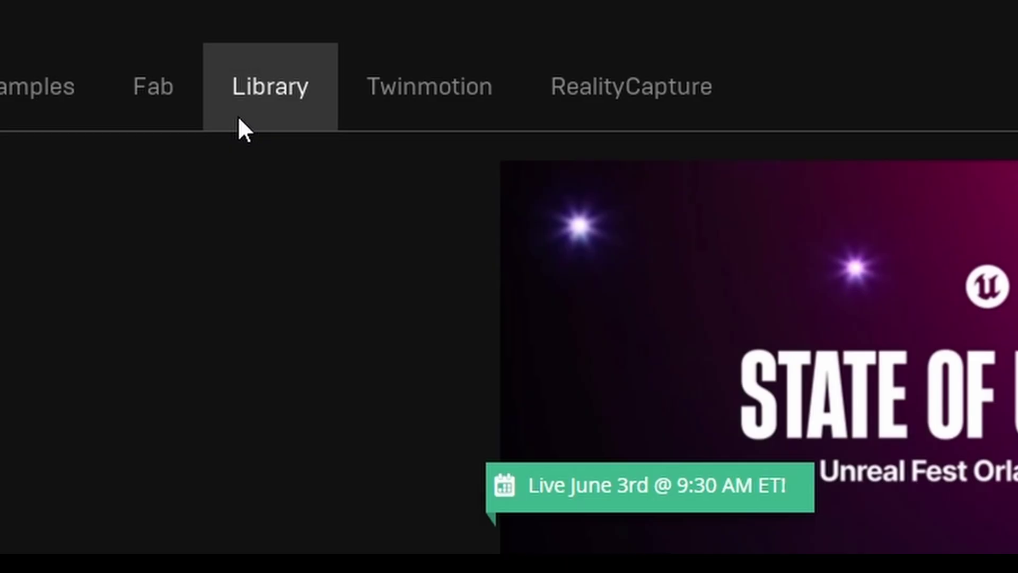
# Apply the 5.6.0 install options with MetaHuman Creator Core Data, then launch 5.6.0 to the Games templates.
pyautogui.click(239, 125)
pyautogui.click(613, 298)
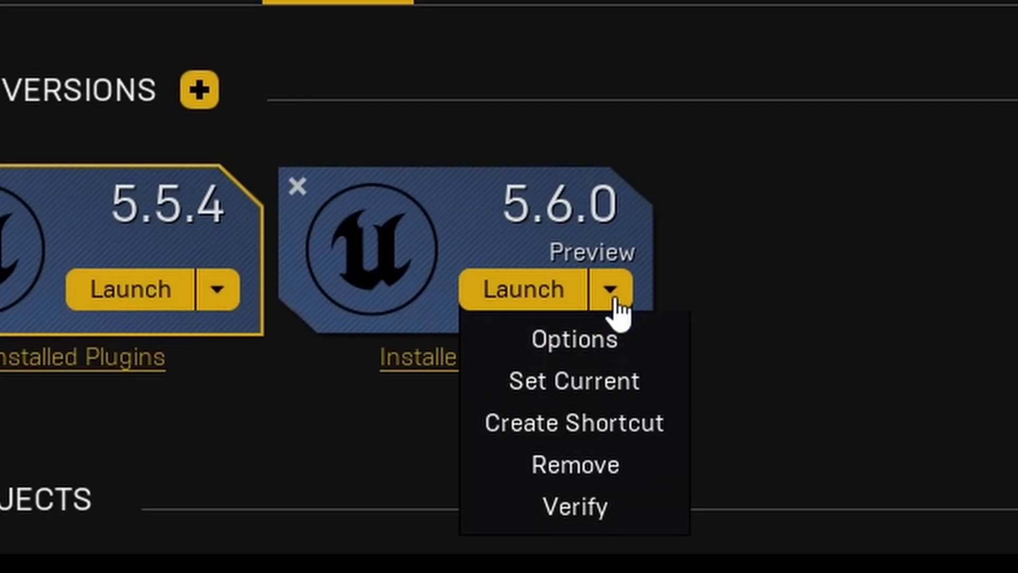
pyautogui.click(598, 337)
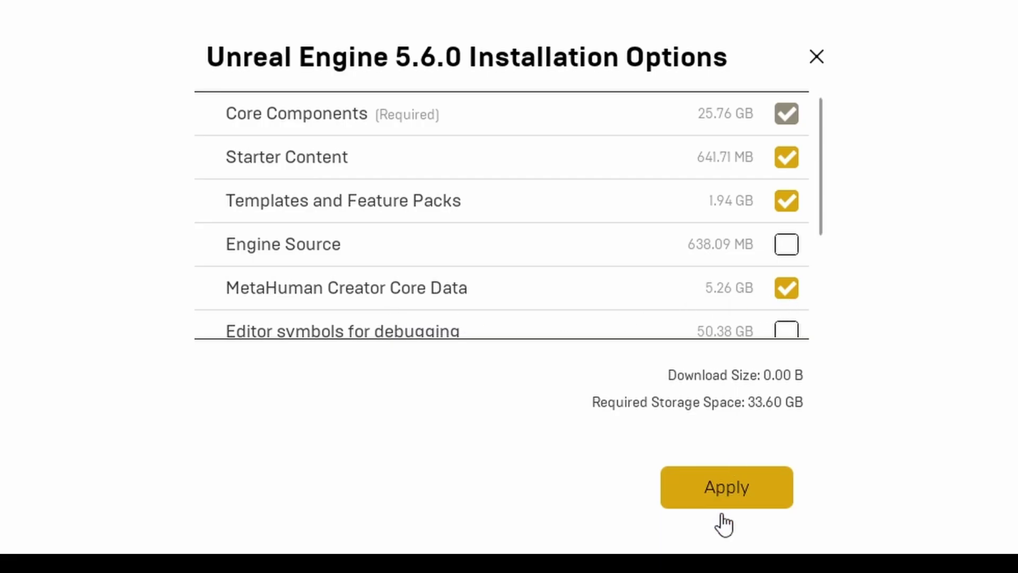
pyautogui.click(723, 495)
pyautogui.click(530, 305)
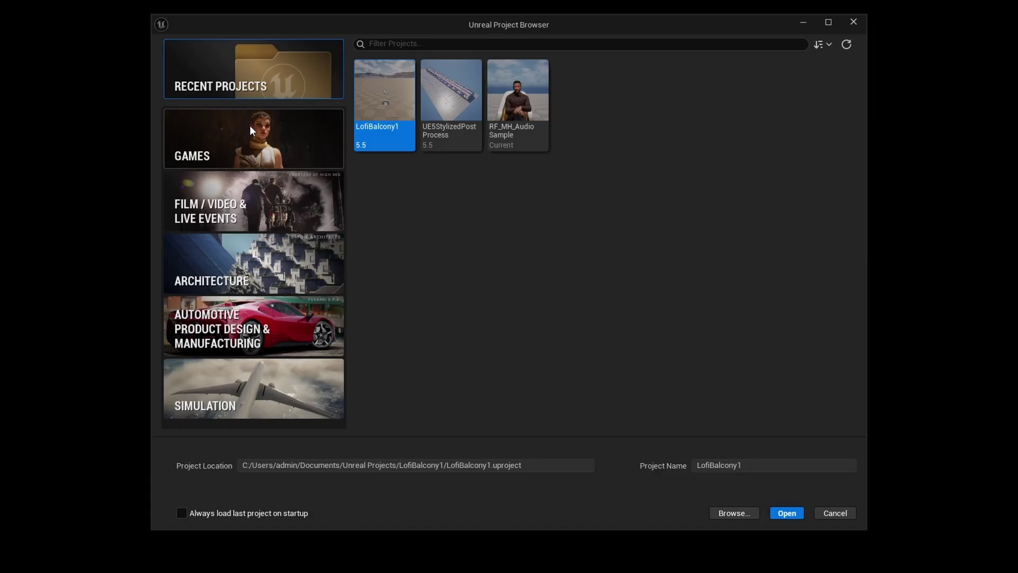
pyautogui.click(249, 126)
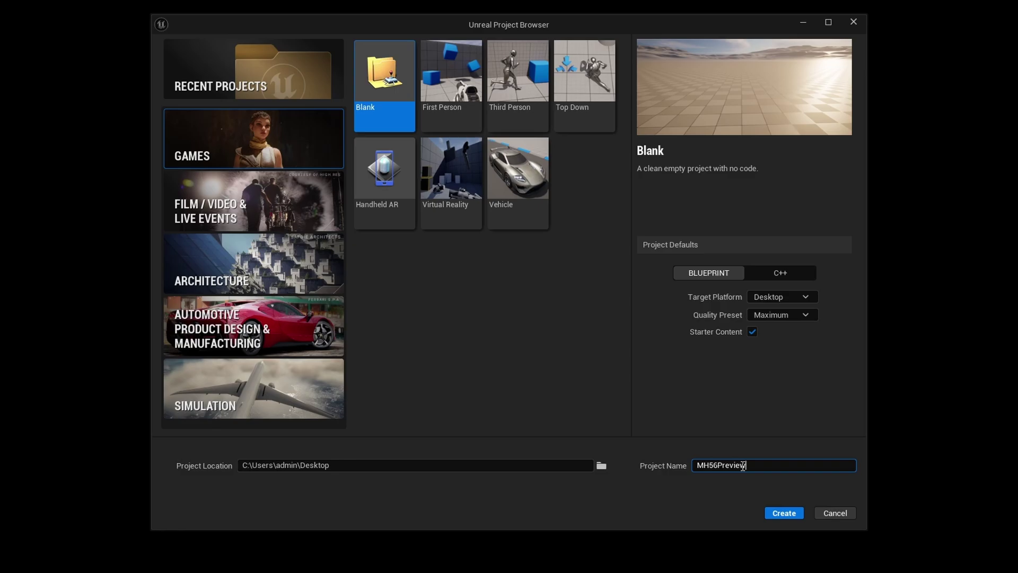
# Create the blank MH56Preview project and enable the MetaHuman Creator plugin, accepting the beta warning.
pyautogui.click(784, 514)
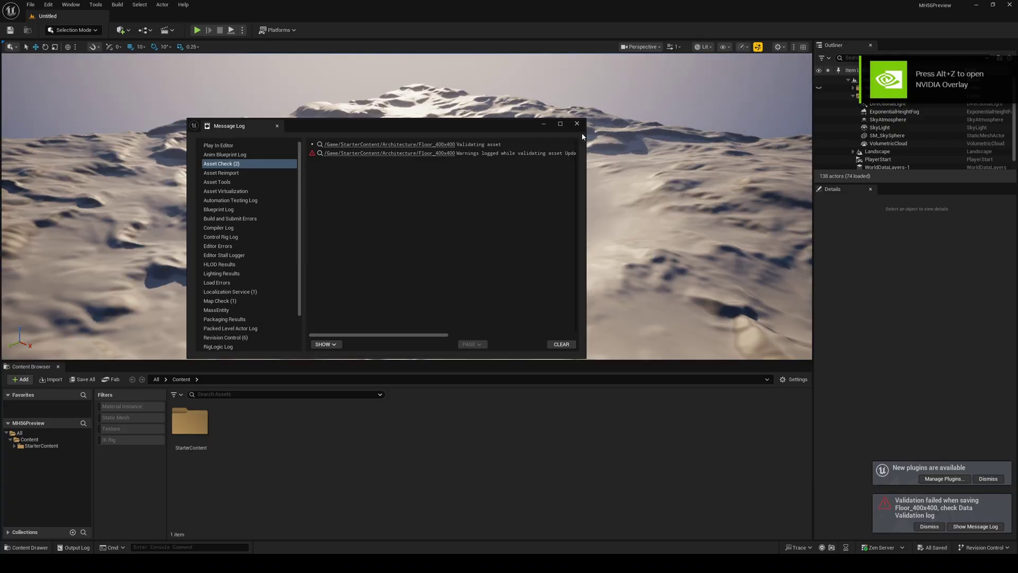
pyautogui.click(577, 124)
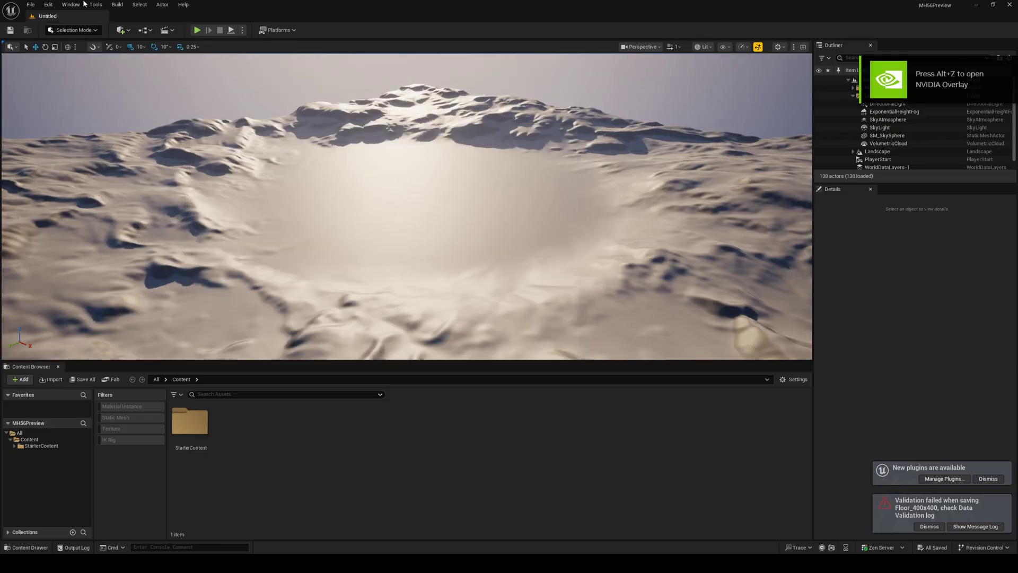
pyautogui.click(49, 4)
pyautogui.click(87, 139)
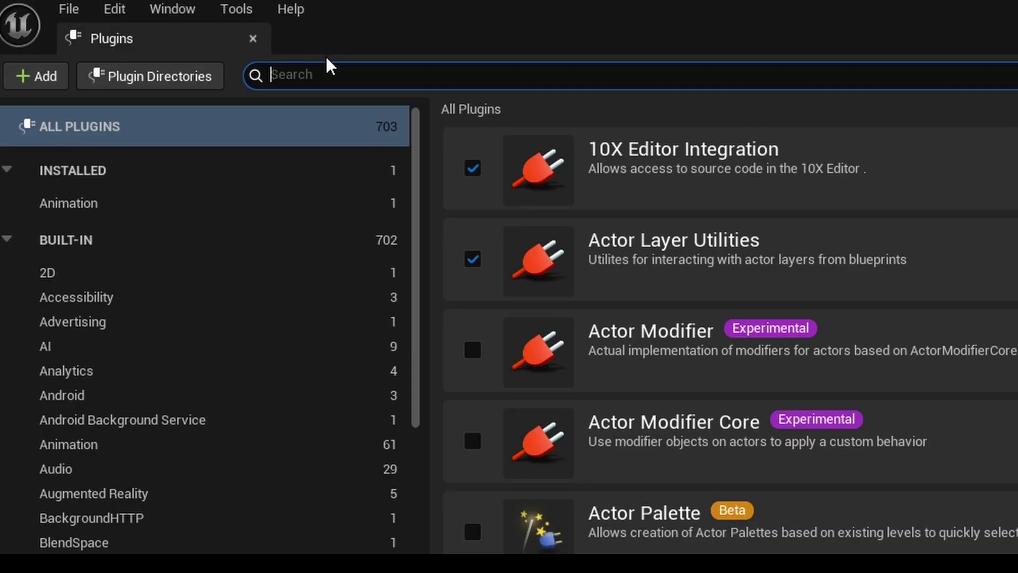
pyautogui.write('metahu')
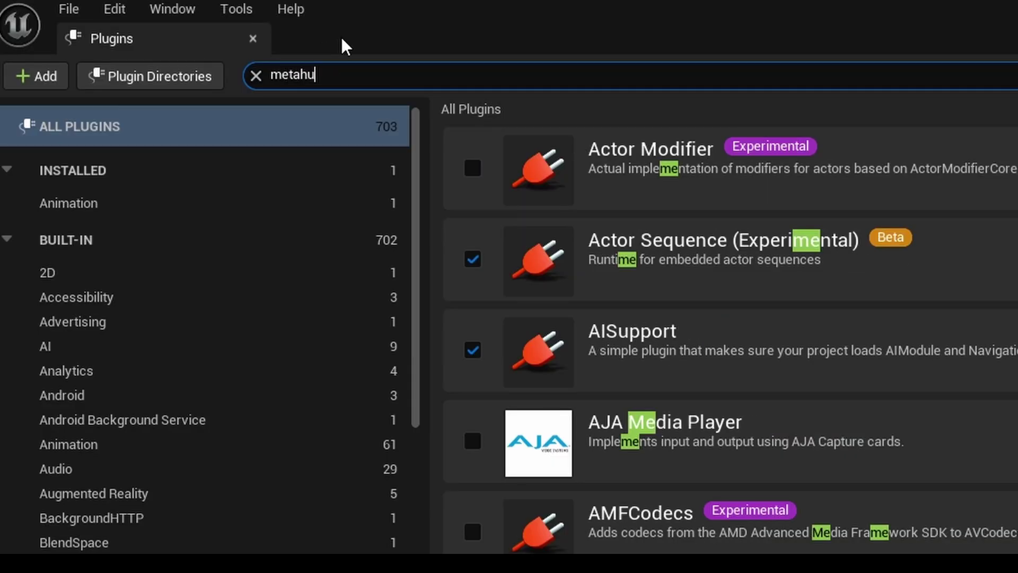
pyautogui.write('man')
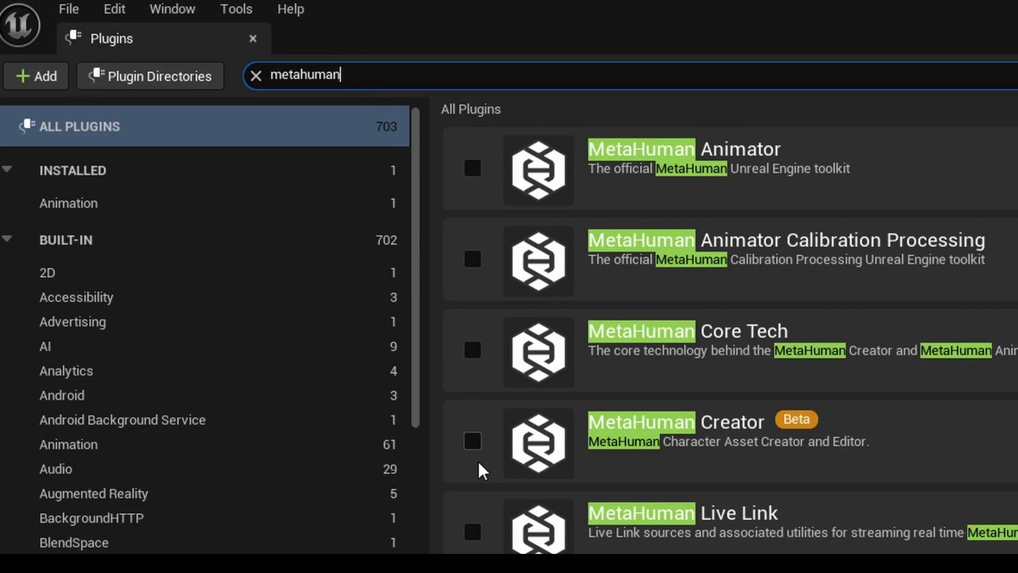
pyautogui.click(474, 442)
pyautogui.click(805, 406)
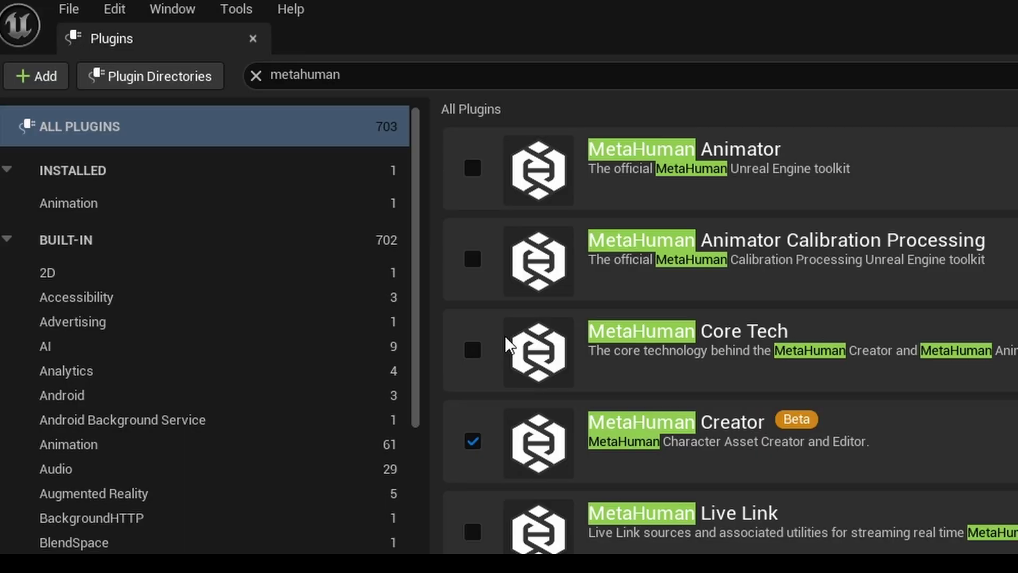
# Enable MetaHuman Animator and Animator Calibration Processing, restart the editor, and enable the missing plugins.
pyautogui.click(473, 259)
pyautogui.click(473, 167)
pyautogui.click(675, 375)
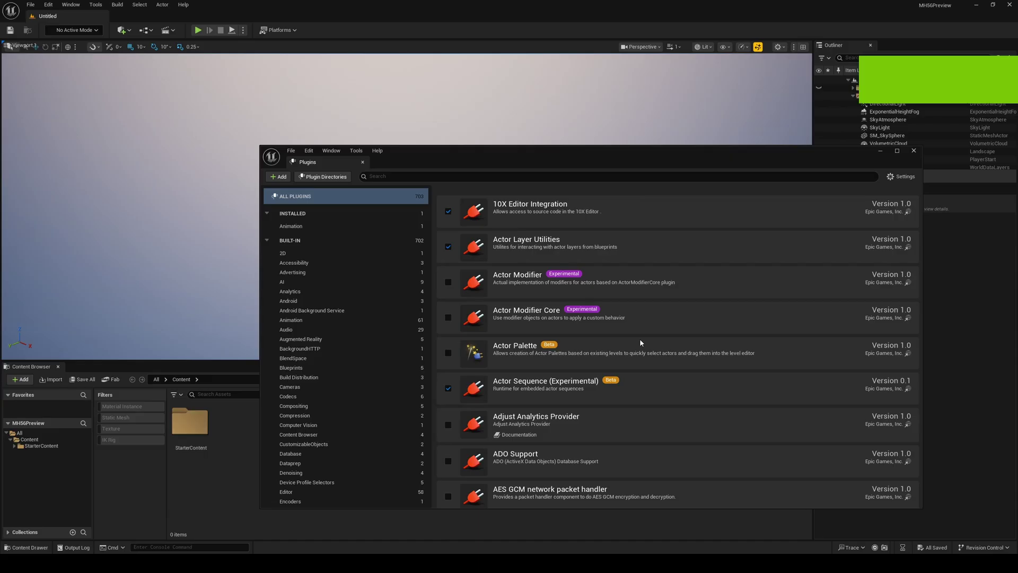
pyautogui.click(914, 151)
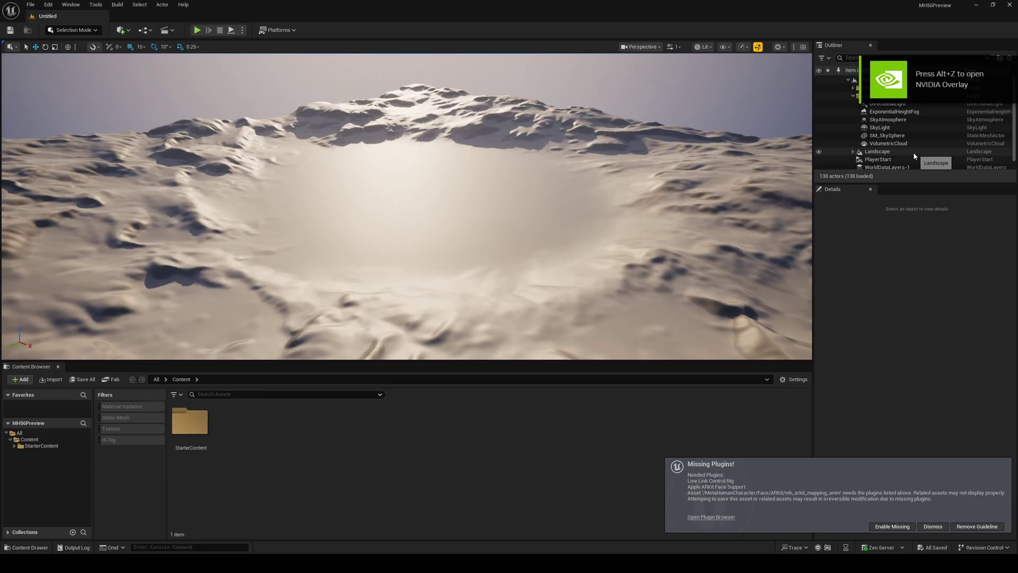
pyautogui.click(885, 524)
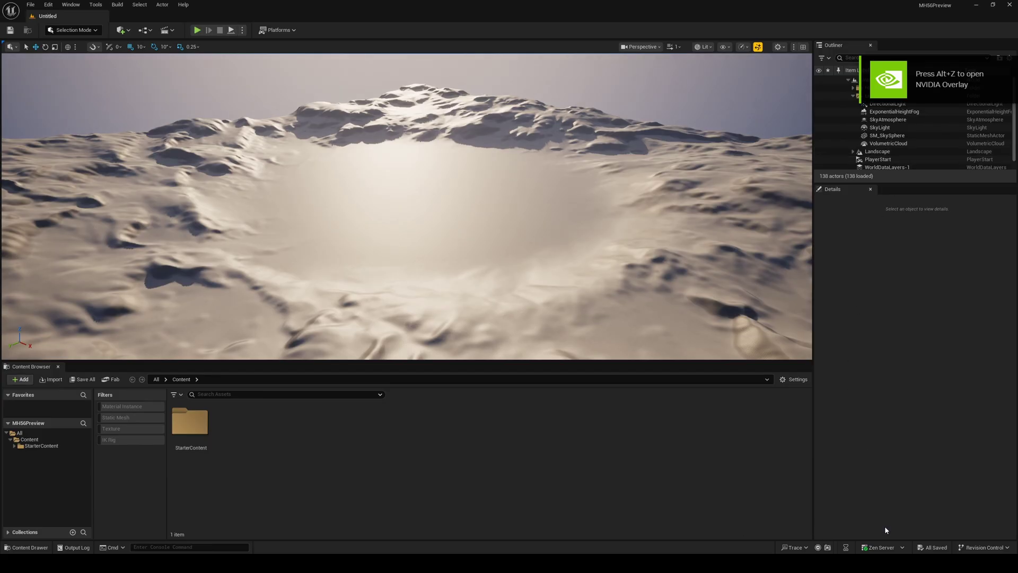
pyautogui.click(927, 525)
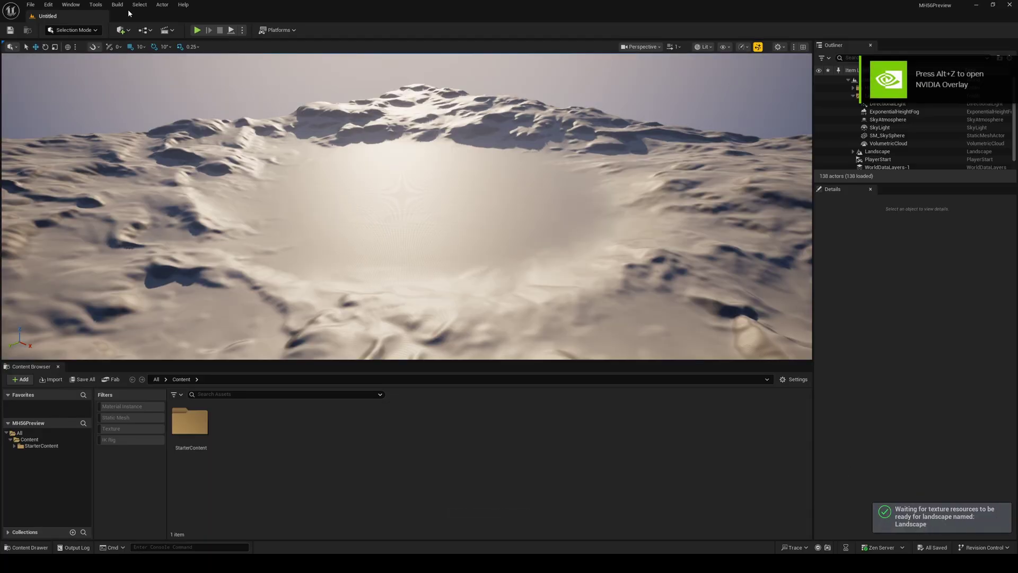
# Create a new level from the Basic template.
pyautogui.click(30, 4)
pyautogui.click(33, 35)
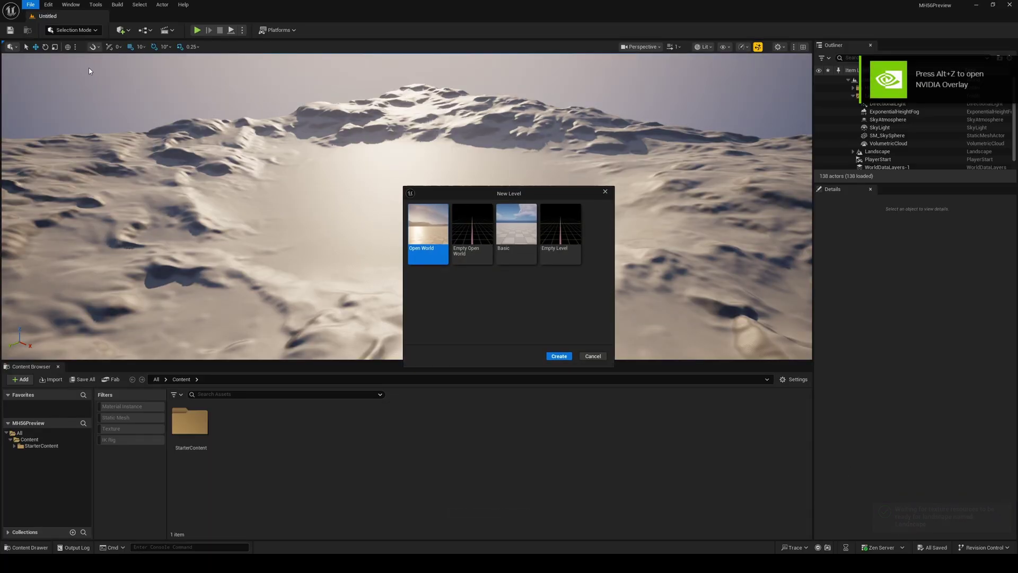
pyautogui.click(498, 223)
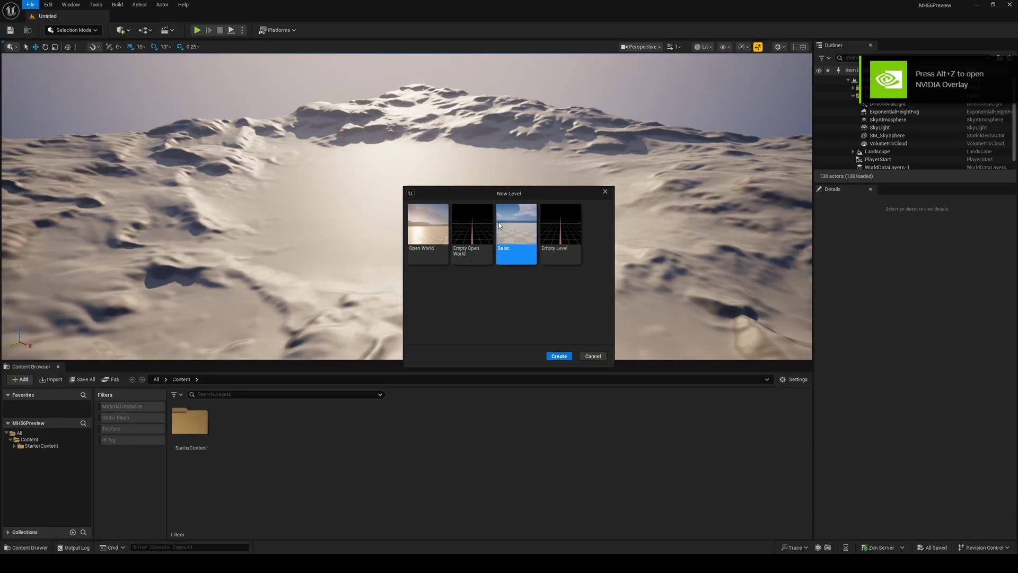
pyautogui.click(555, 356)
# Save the level into a new Maps folder under Content.
pyautogui.hotkey('ctrl', 's')
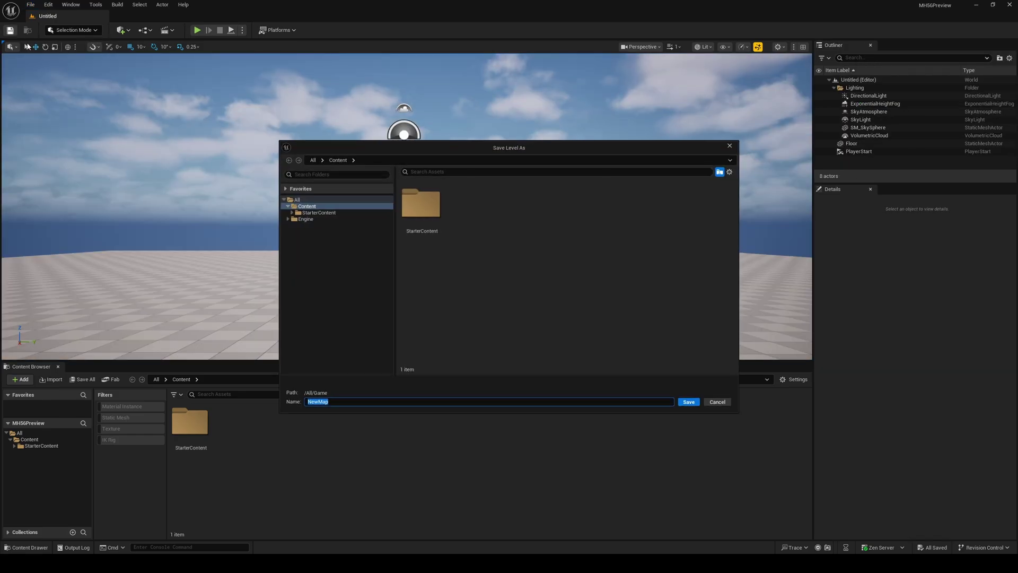
pyautogui.rightClick(505, 233)
pyautogui.click(522, 244)
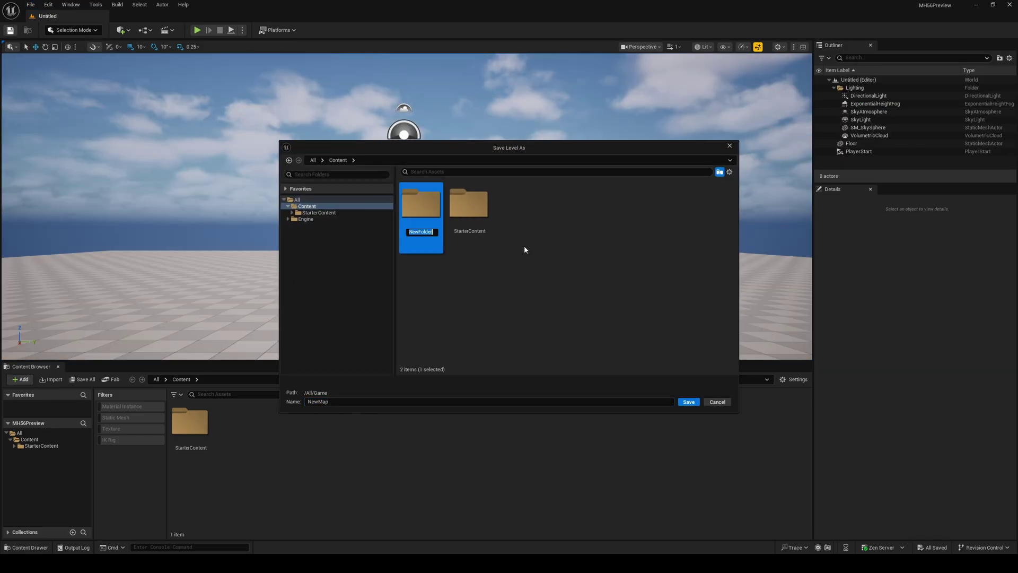
pyautogui.write('Maps')
pyautogui.press('Return')
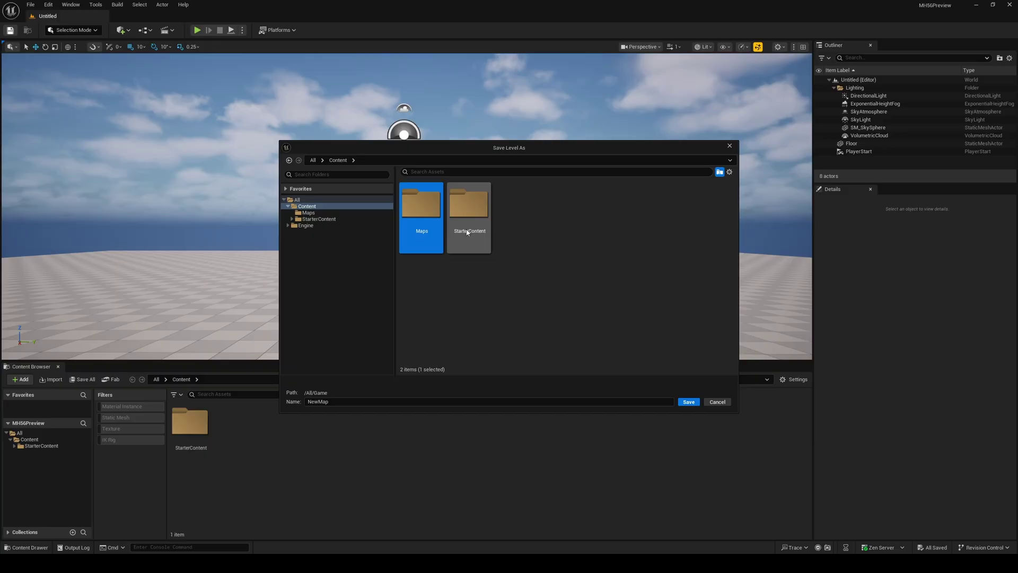
pyautogui.doubleClick(422, 212)
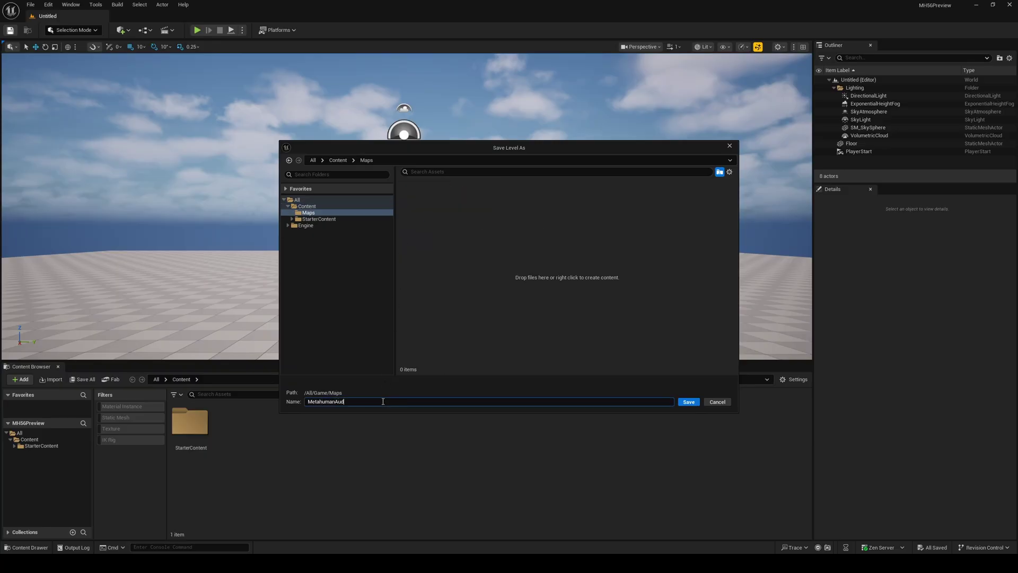
# Save the level as MetahumanAudio and add the Jesse MetaHuman preset from Quixel Bridge.
pyautogui.click(689, 401)
pyautogui.rightClick(345, 423)
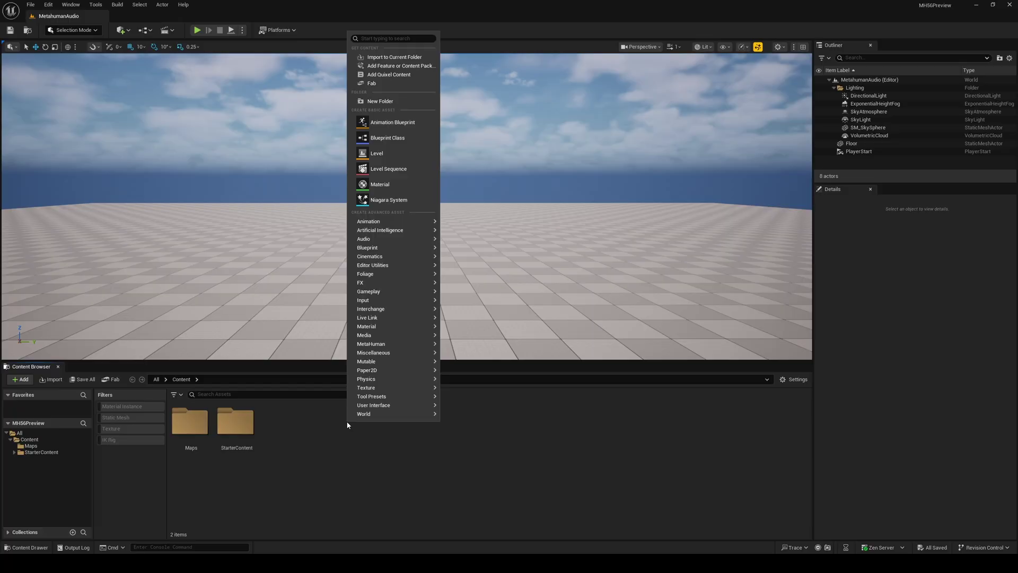
pyautogui.click(407, 251)
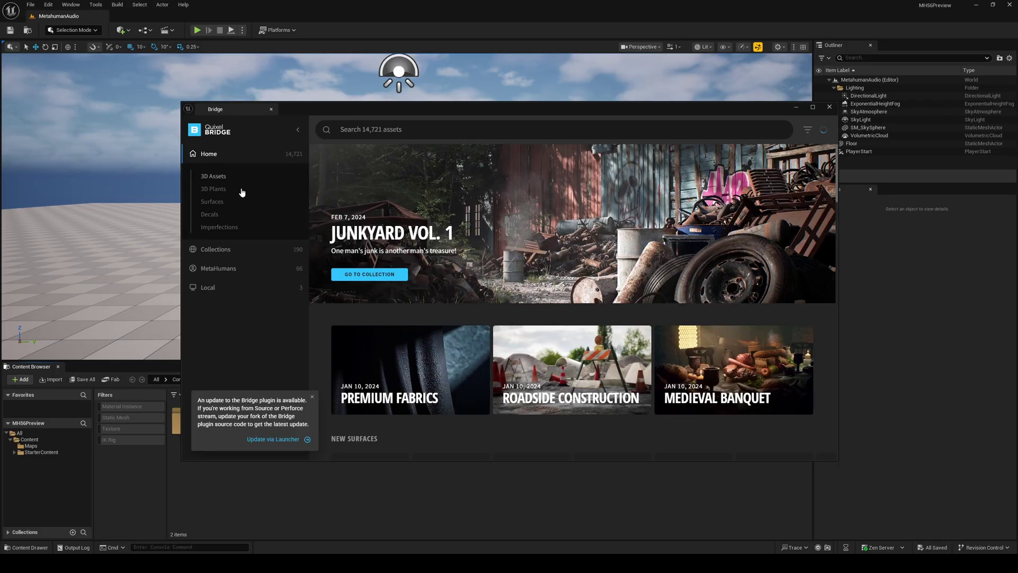
pyautogui.click(218, 267)
pyautogui.scroll(-5, 652, 344)
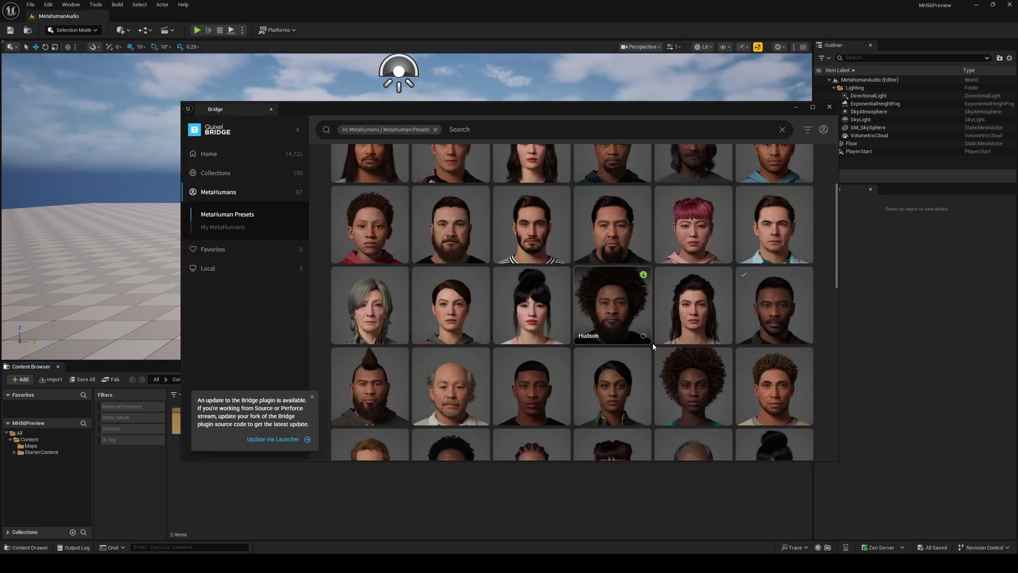
pyautogui.click(771, 286)
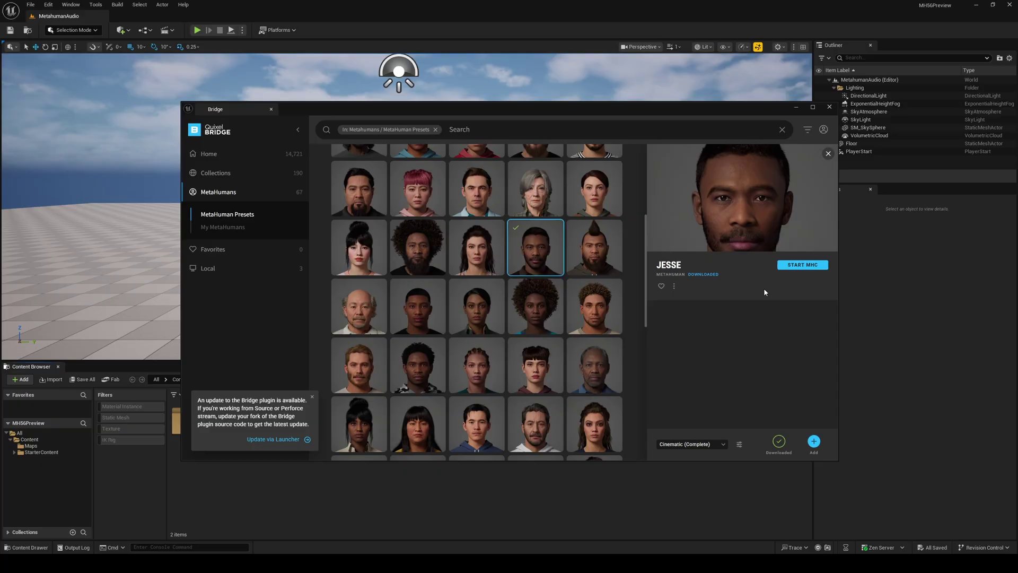
pyautogui.click(814, 441)
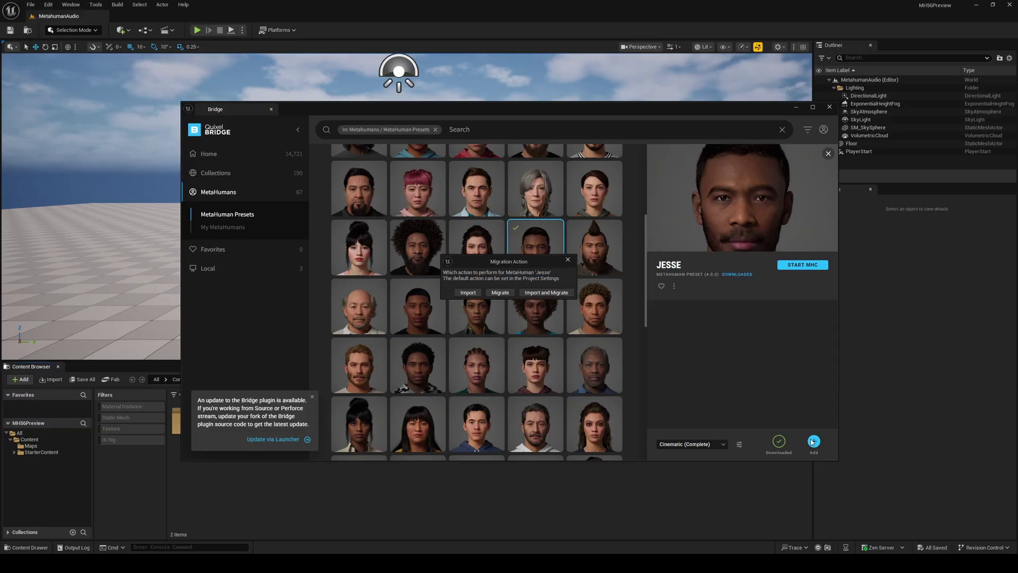
# Import Jesse without migrating, enable the missing project settings, and restart the editor after saving content.
pyautogui.click(468, 293)
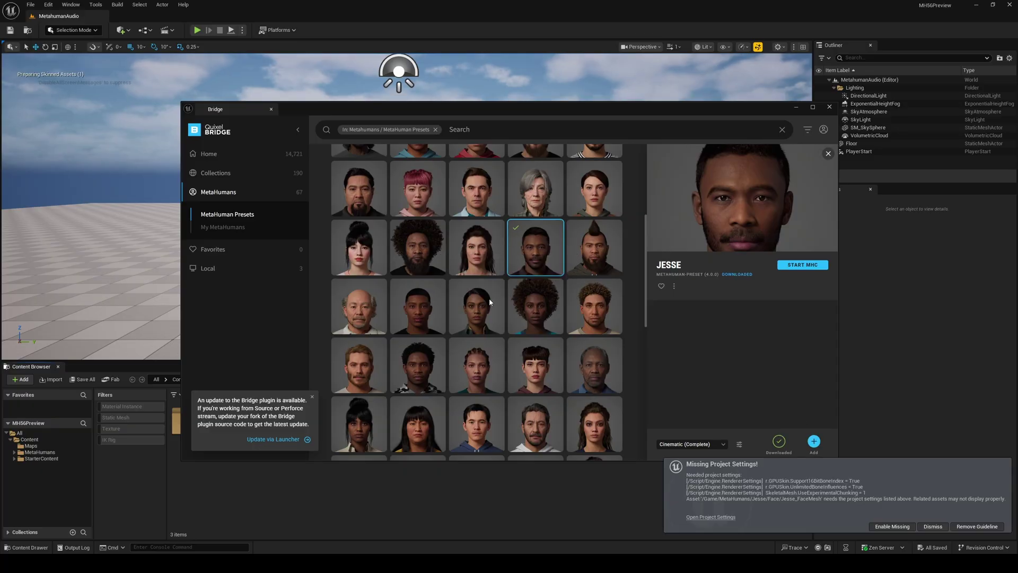
pyautogui.click(879, 526)
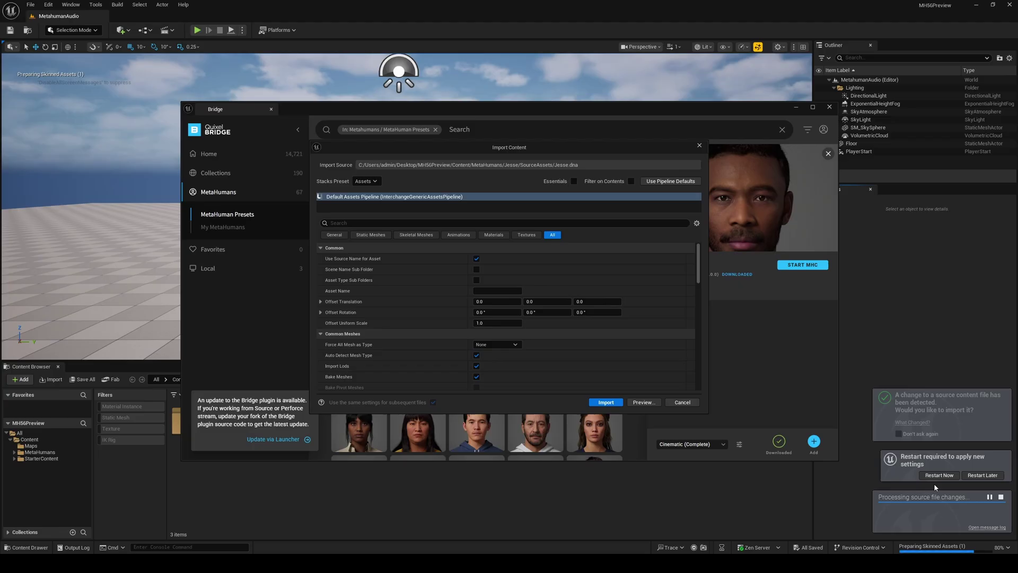
pyautogui.click(605, 402)
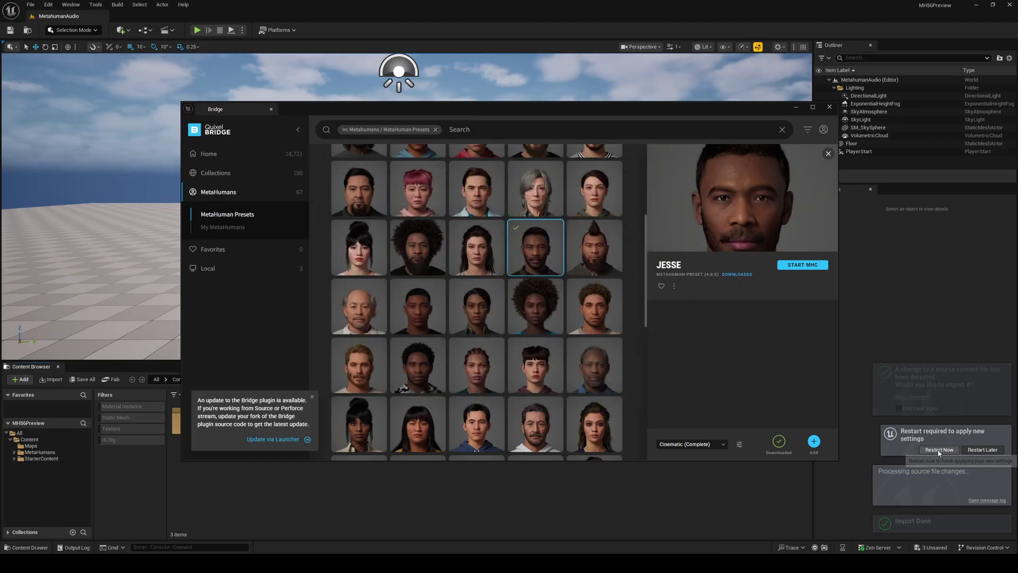
pyautogui.click(937, 450)
pyautogui.click(540, 372)
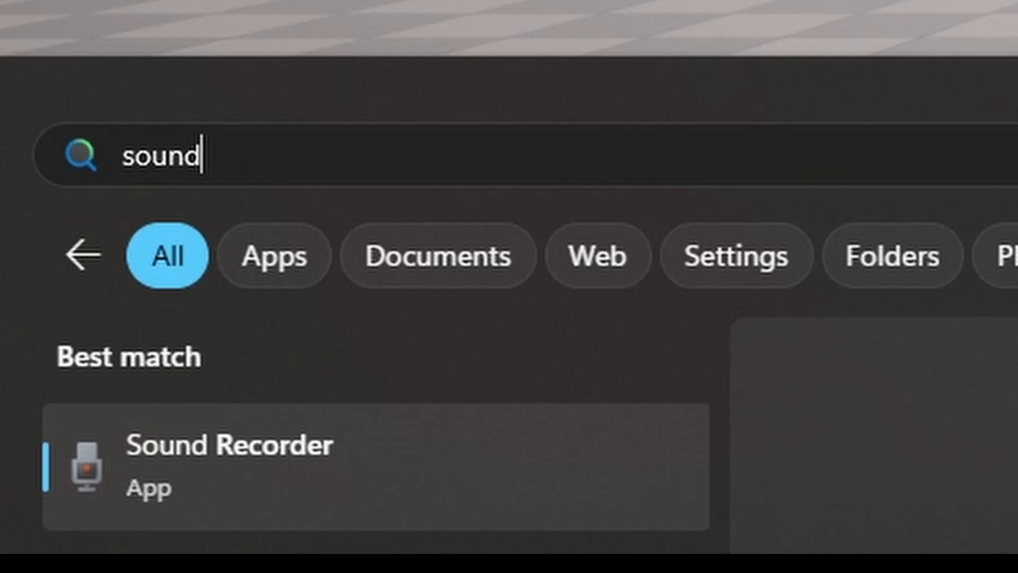
# Open Windows Sound Recorder and set its recording format to WAV.
pyautogui.click(456, 504)
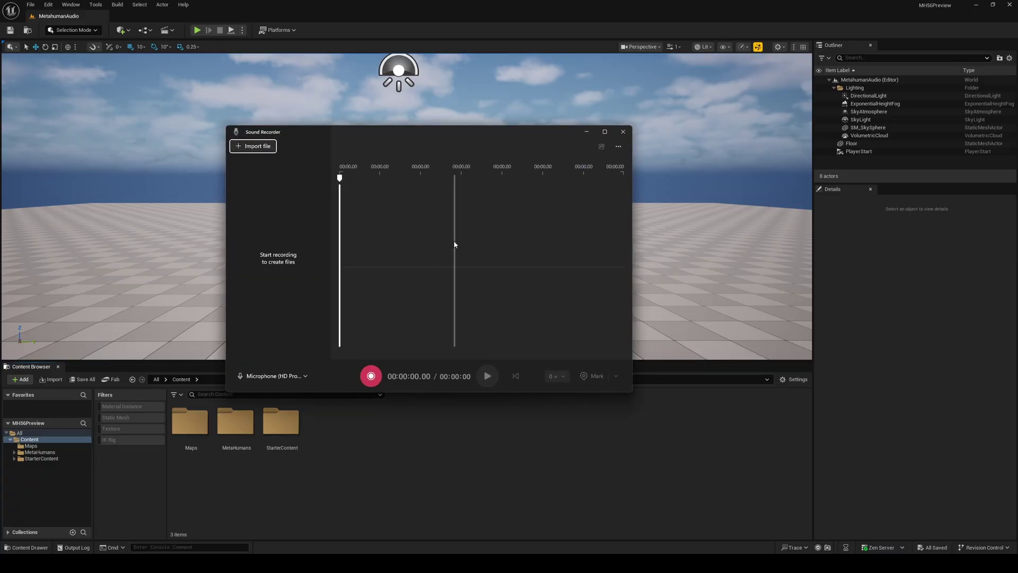
pyautogui.click(618, 148)
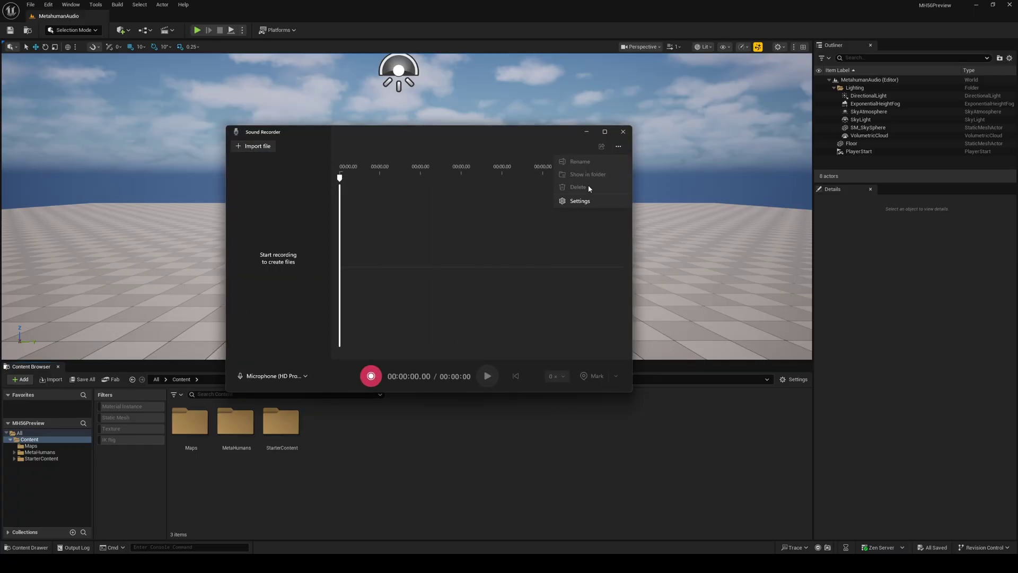
pyautogui.click(578, 201)
pyautogui.click(414, 189)
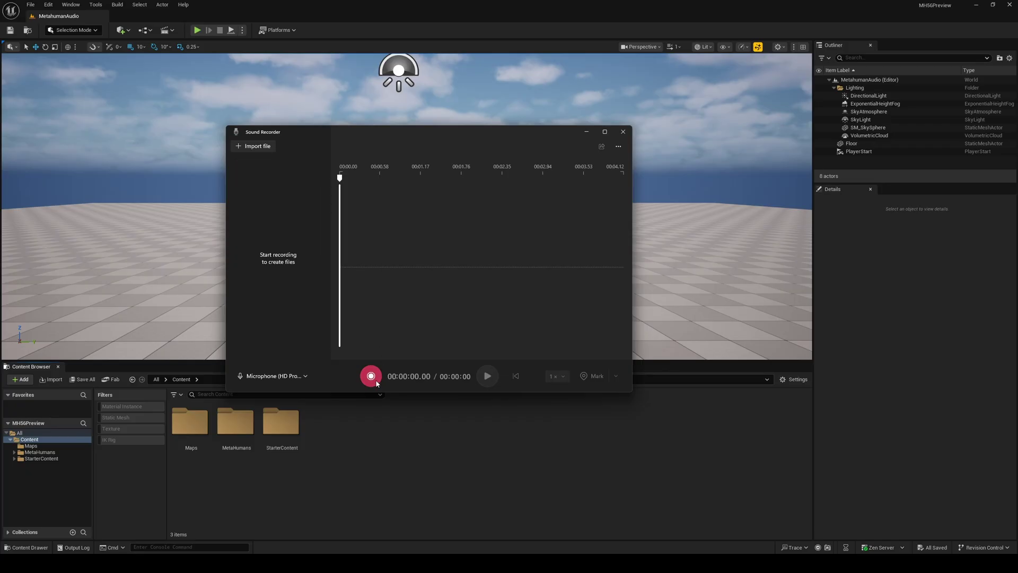
# Record a 5-second clip and drag the saved file into Unreal's Content Browser.
pyautogui.click(374, 378)
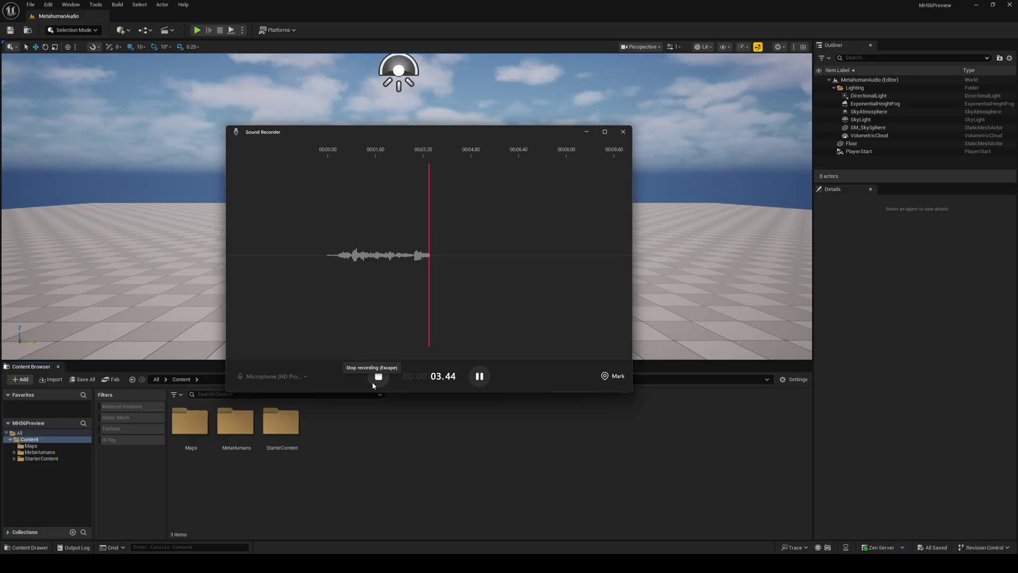
pyautogui.click(376, 379)
pyautogui.rightClick(299, 179)
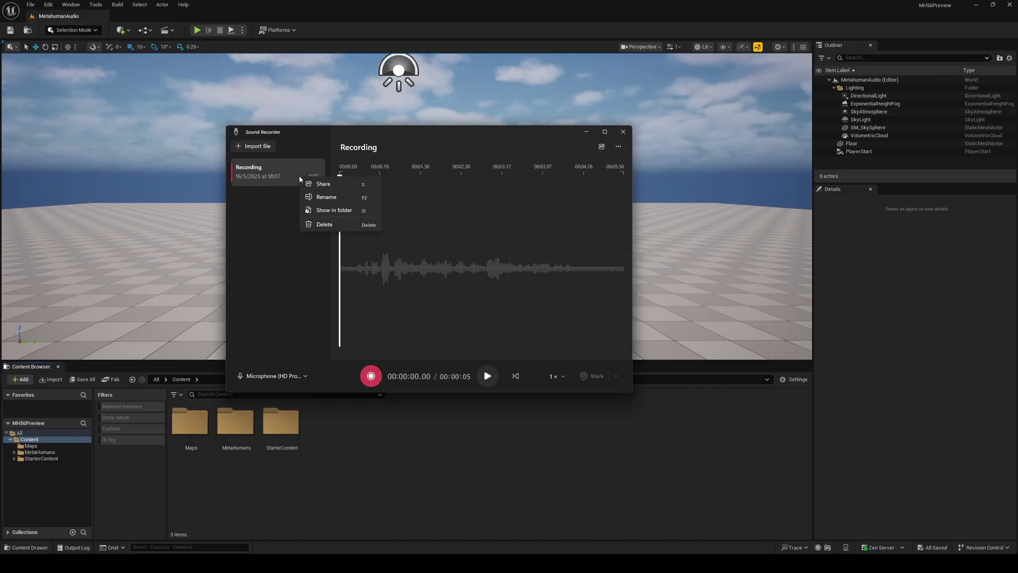
pyautogui.click(325, 209)
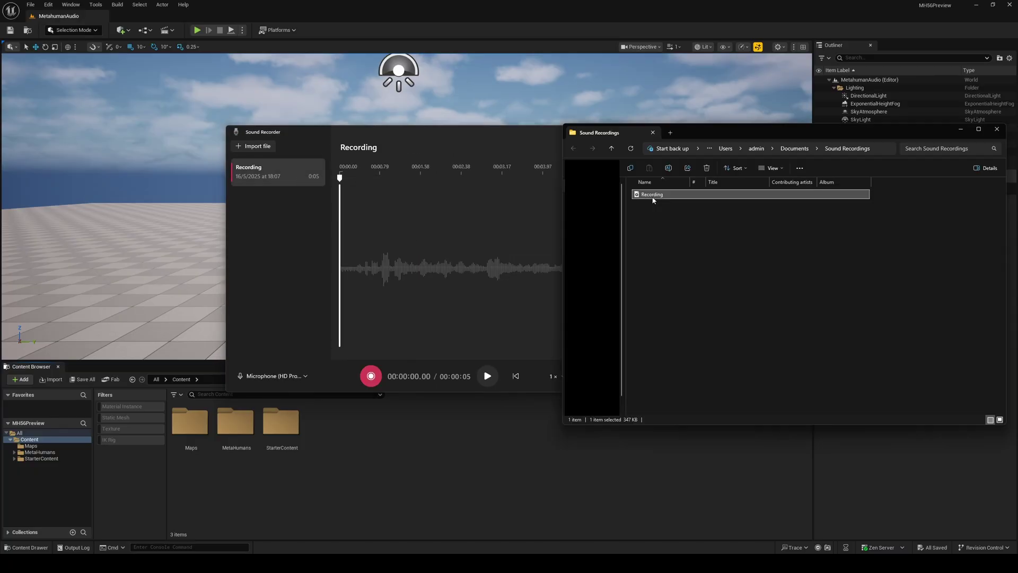
pyautogui.moveTo(388, 443); pyautogui.dragTo(383, 440)
pyautogui.click(387, 441)
# Create an Audio folder and move the Recording asset into it.
pyautogui.rightClick(387, 440)
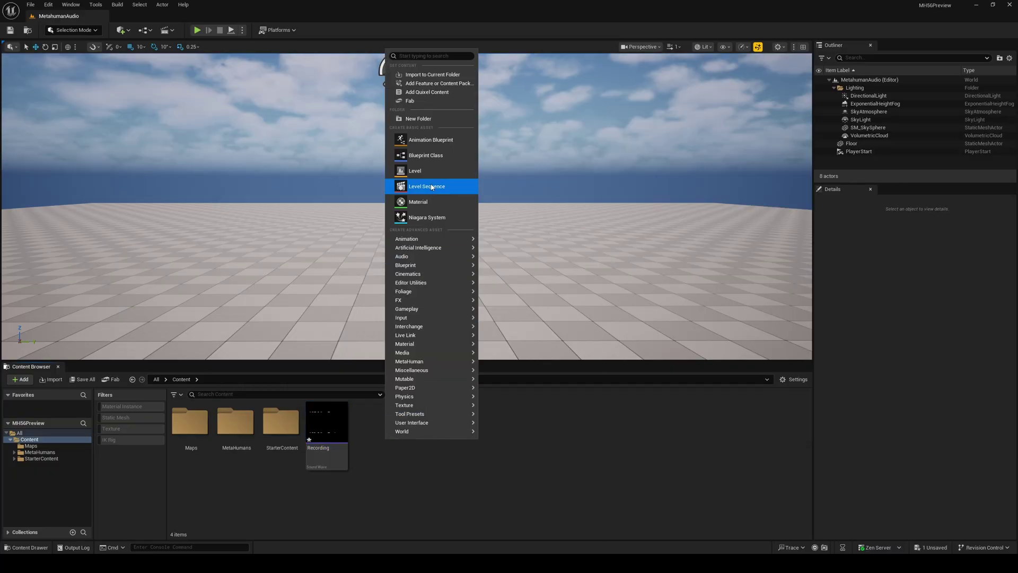
pyautogui.click(424, 119)
pyautogui.write('Audio')
pyautogui.press('Return')
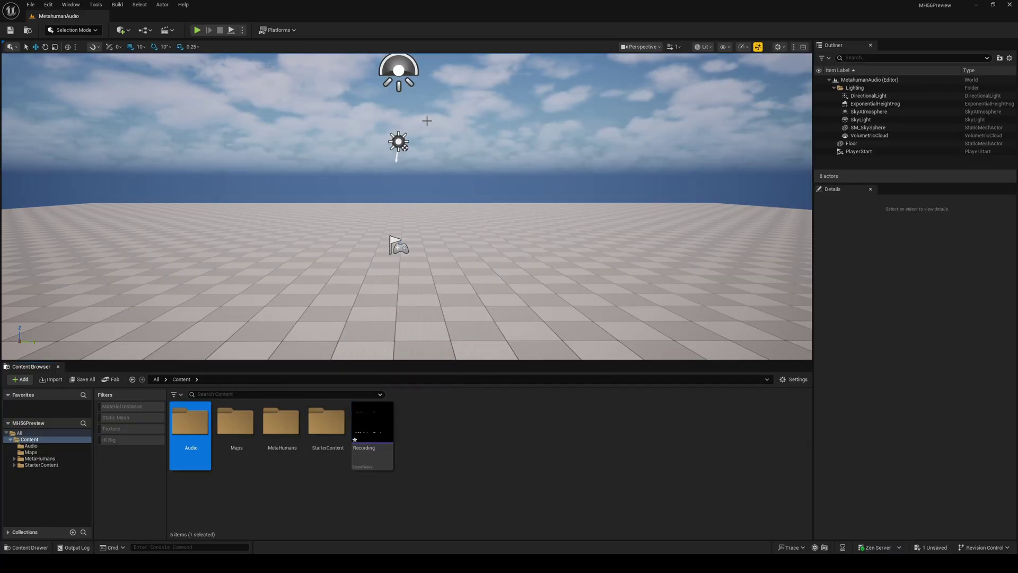
pyautogui.moveTo(372, 427); pyautogui.dragTo(196, 438)
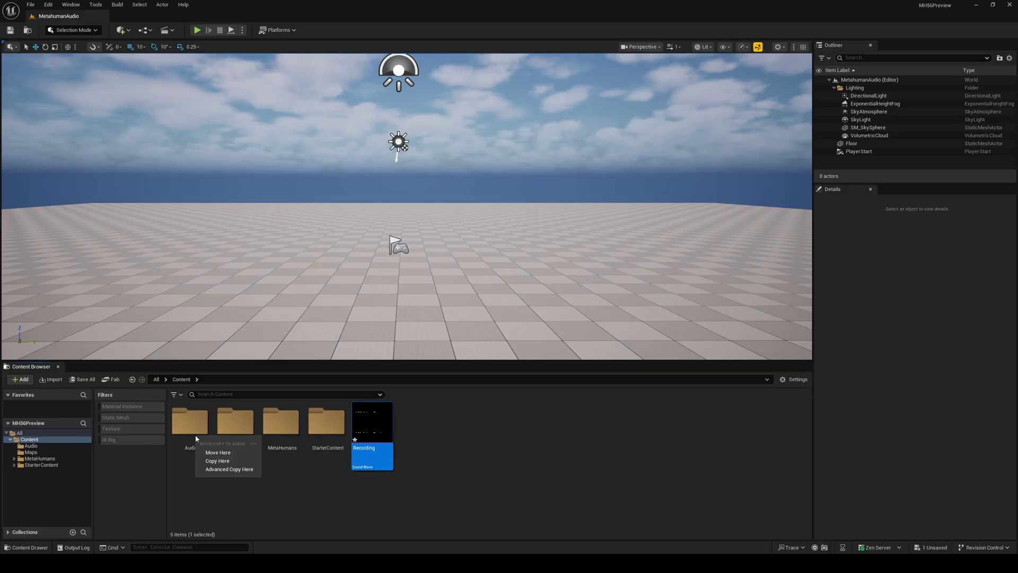
pyautogui.click(208, 452)
pyautogui.doubleClick(189, 421)
pyautogui.click(496, 347)
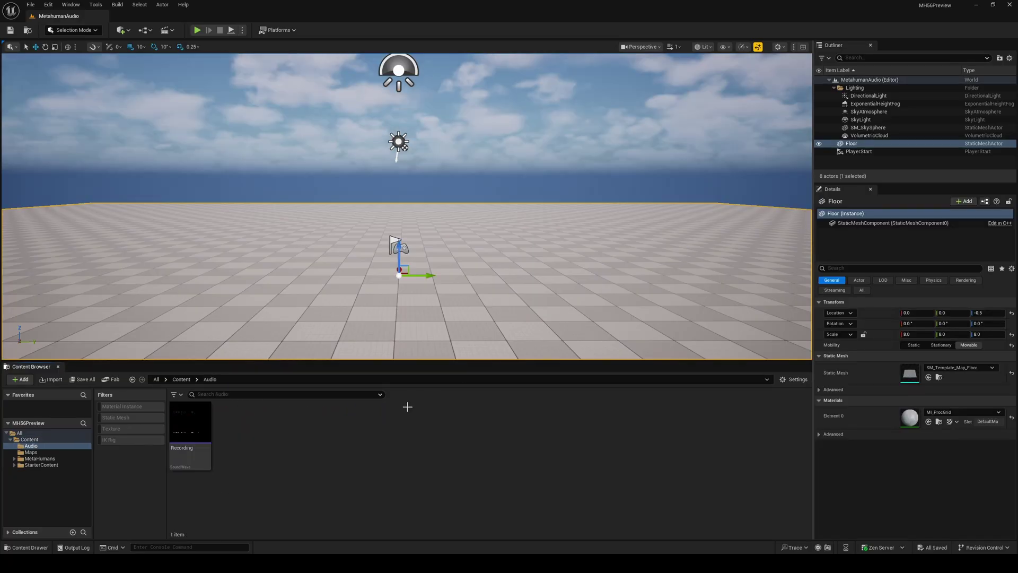
# Create a MetaHuman Performance named MHP_AudioSample and open it.
pyautogui.rightClick(280, 431)
pyautogui.moveTo(319, 359)
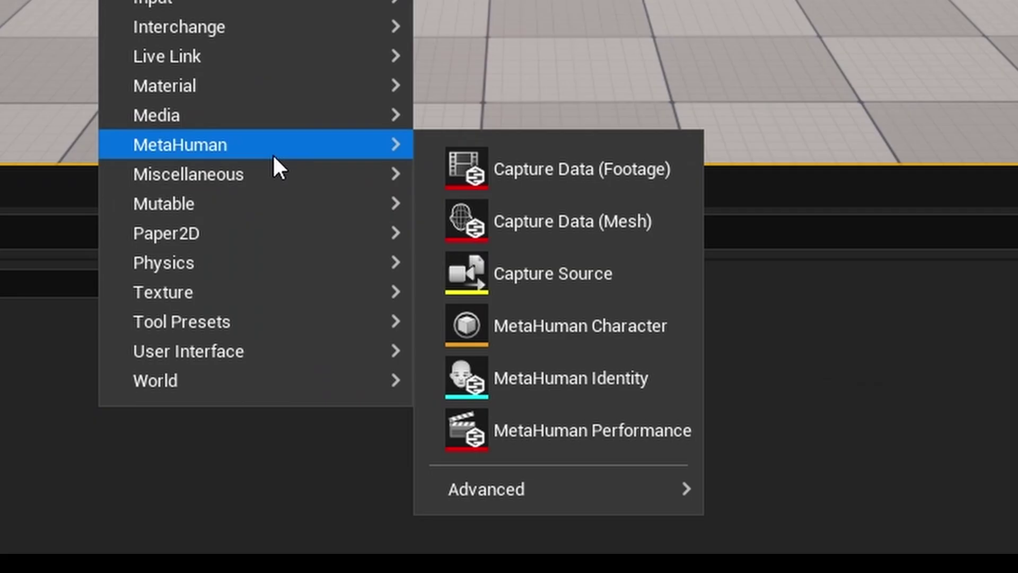
pyautogui.click(574, 419)
pyautogui.write('MHP_')
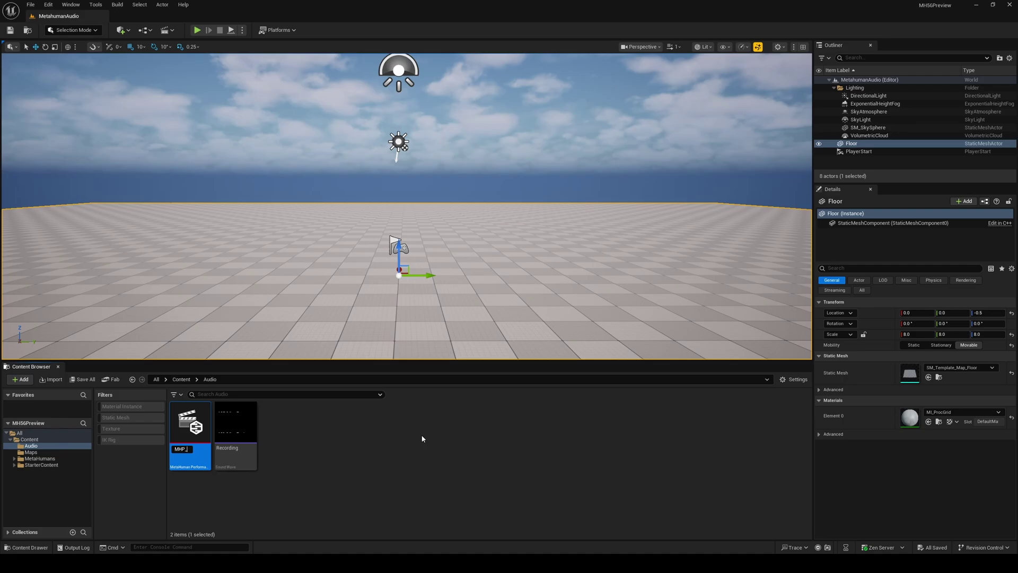
pyautogui.write('AudioSample')
pyautogui.press('Return')
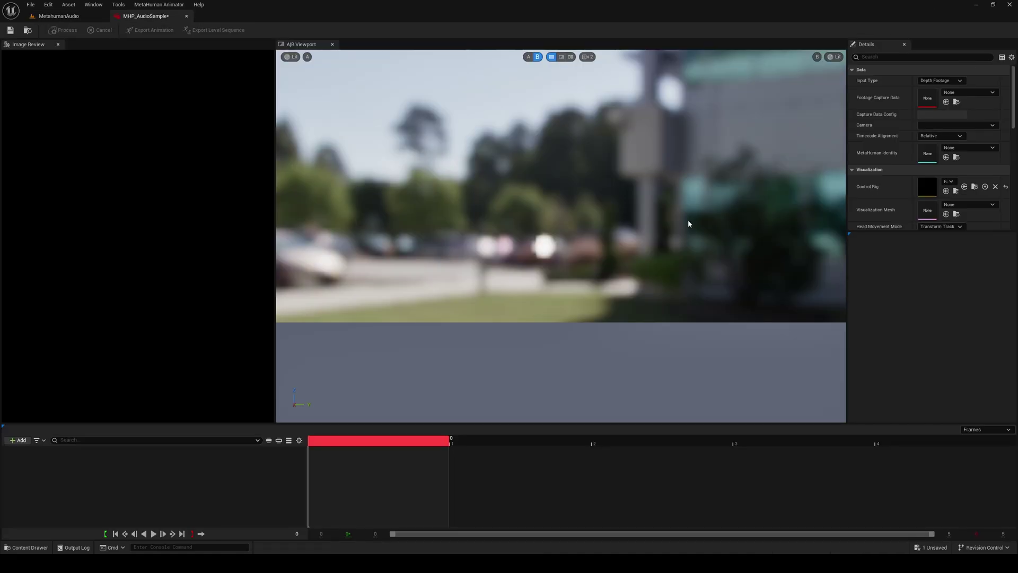
# Set the performance input type to Audio and assign Recording as its audio.
pyautogui.click(940, 80)
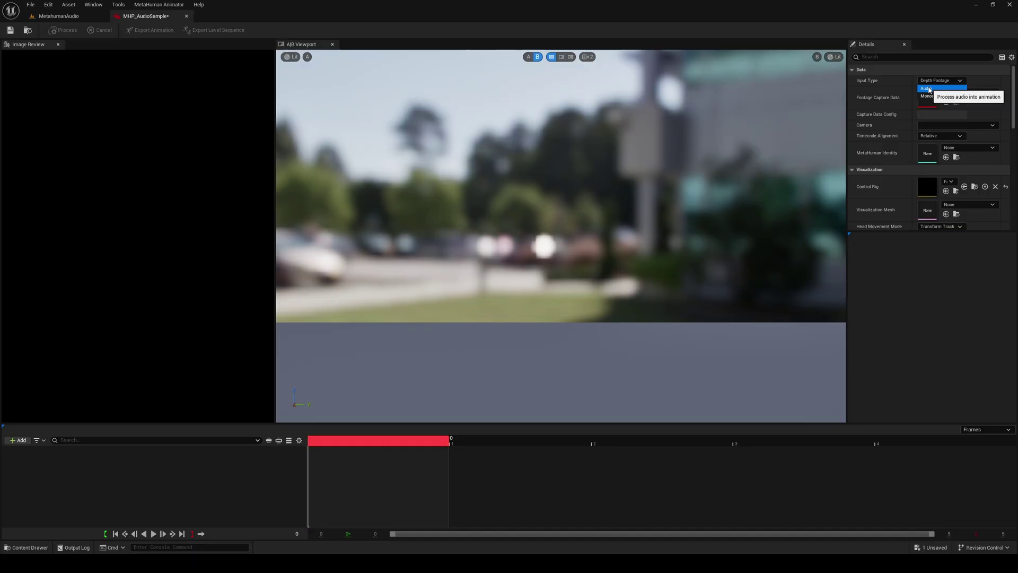
pyautogui.click(930, 89)
pyautogui.hotkey('ctrl', 'space')
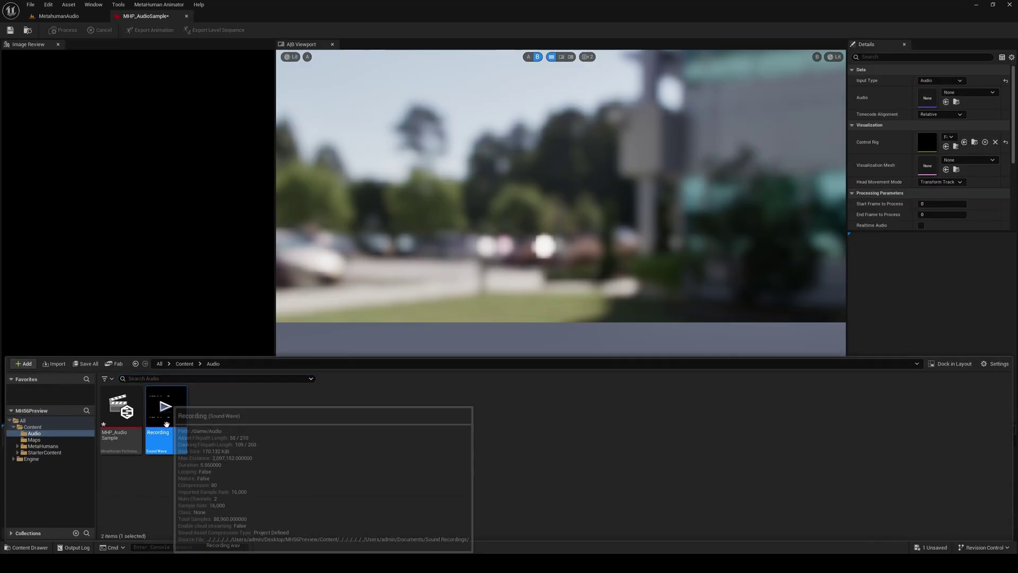
pyautogui.moveTo(167, 424); pyautogui.dragTo(930, 106)
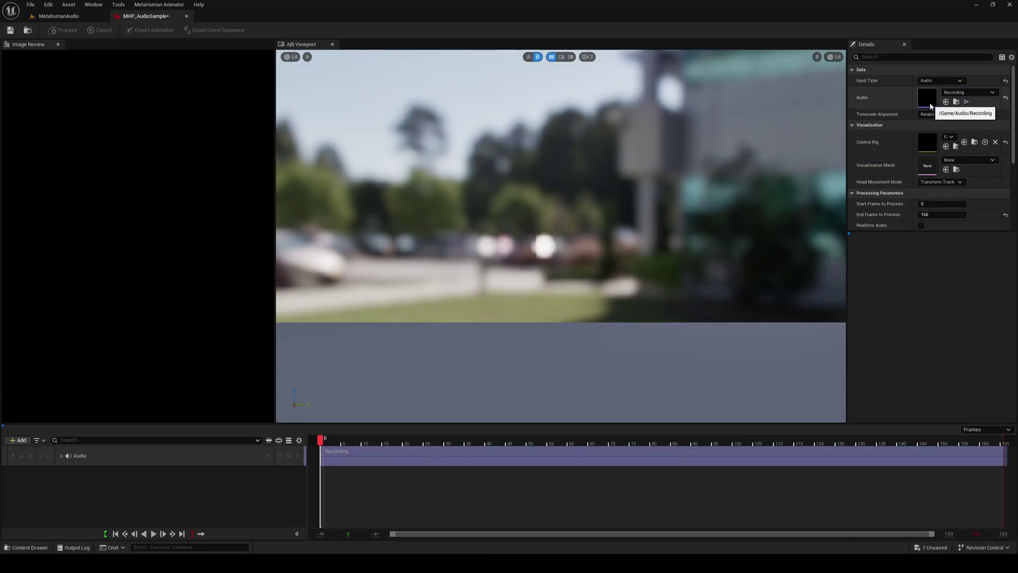
# Choose Jesse_FaceMesh as the visualization mesh and accept audio as the clock source.
pyautogui.click(971, 160)
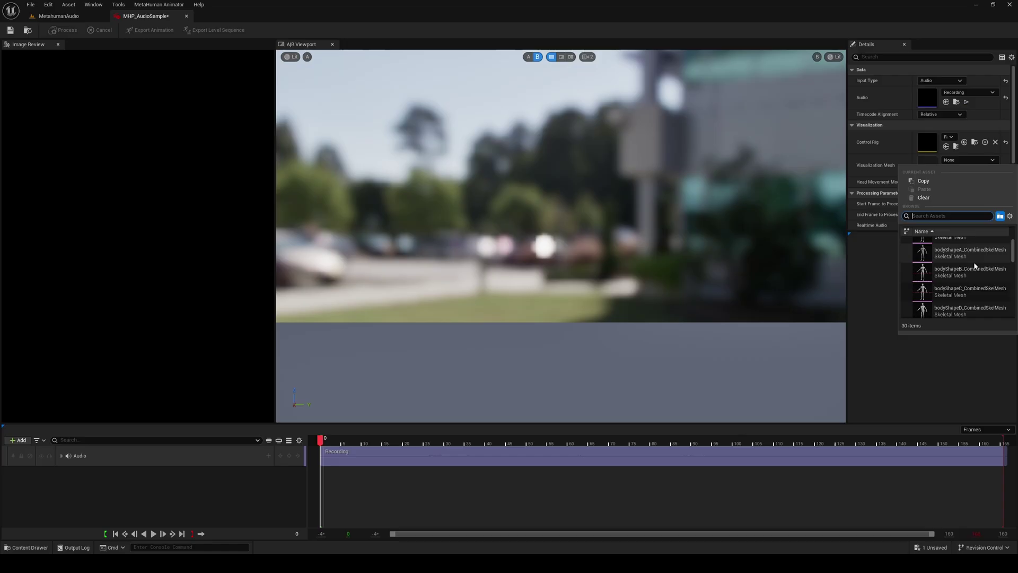
pyautogui.scroll(-4, 973, 262)
pyautogui.click(963, 290)
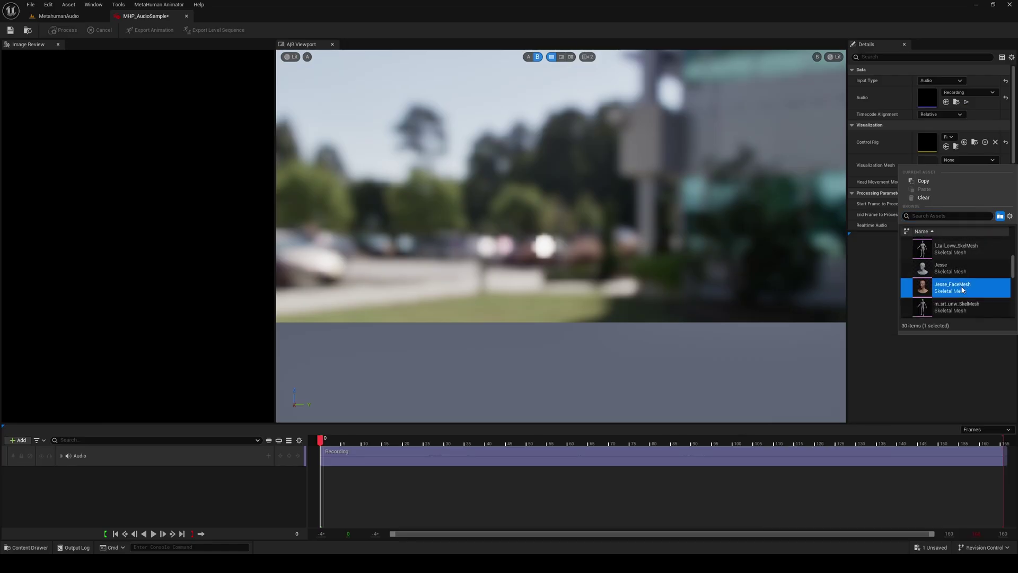
pyautogui.click(586, 299)
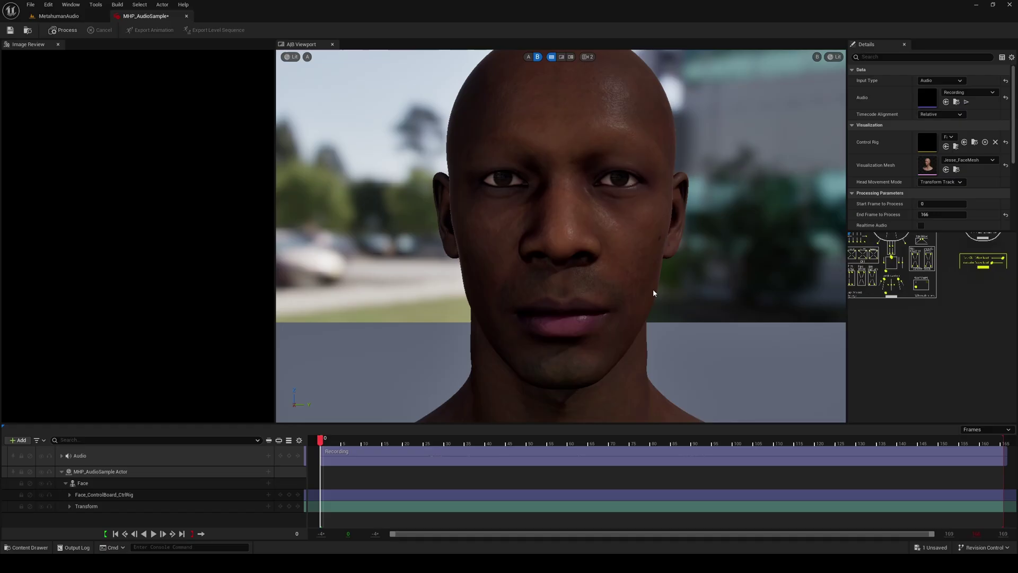
pyautogui.click(937, 181)
# Process the audio into facial animation, then reprocess with Control Rig head movement.
pyautogui.click(71, 30)
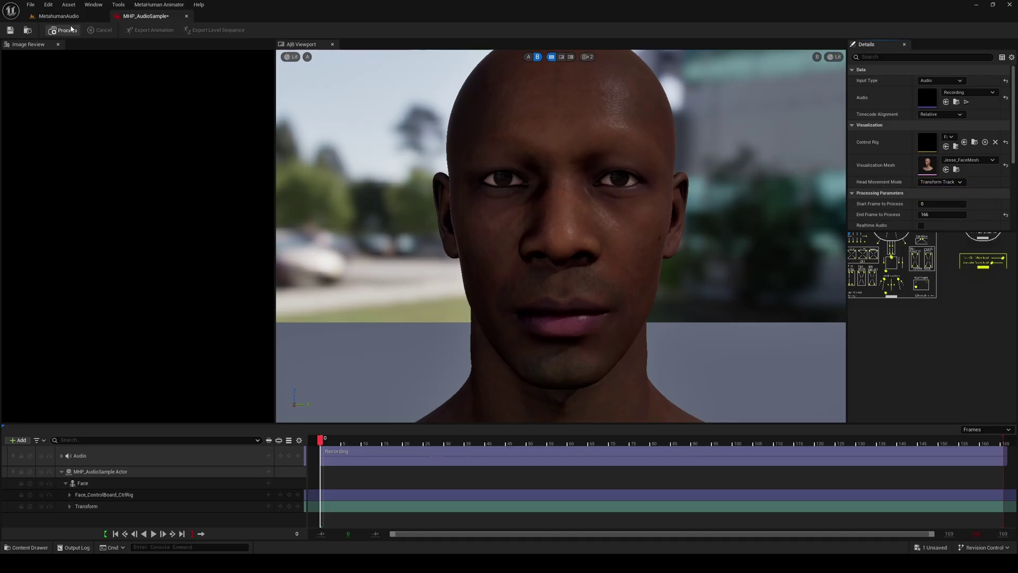
pyautogui.scroll(-5, 491, 218)
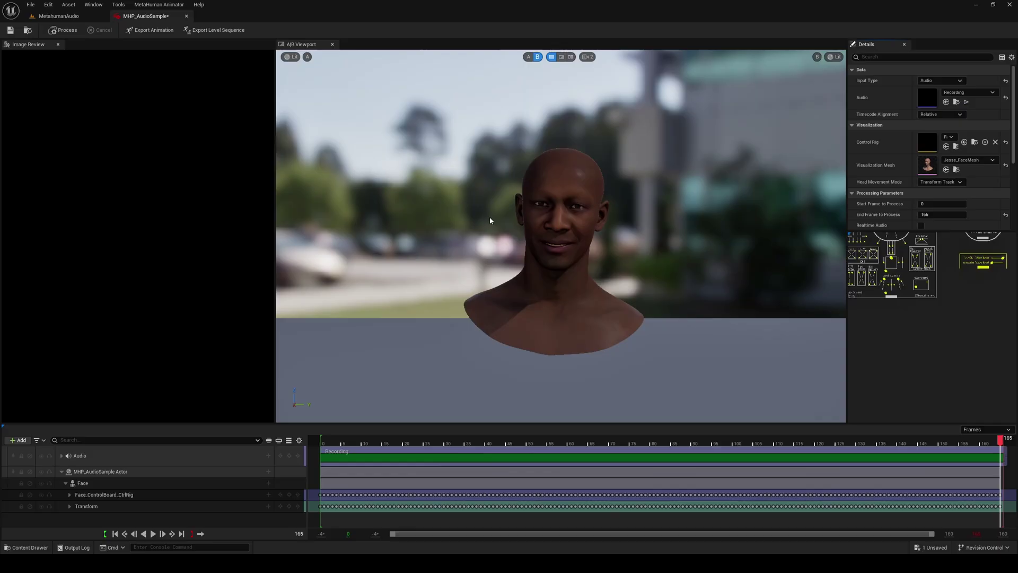
pyautogui.moveTo(389, 441); pyautogui.dragTo(535, 441)
pyautogui.click(938, 182)
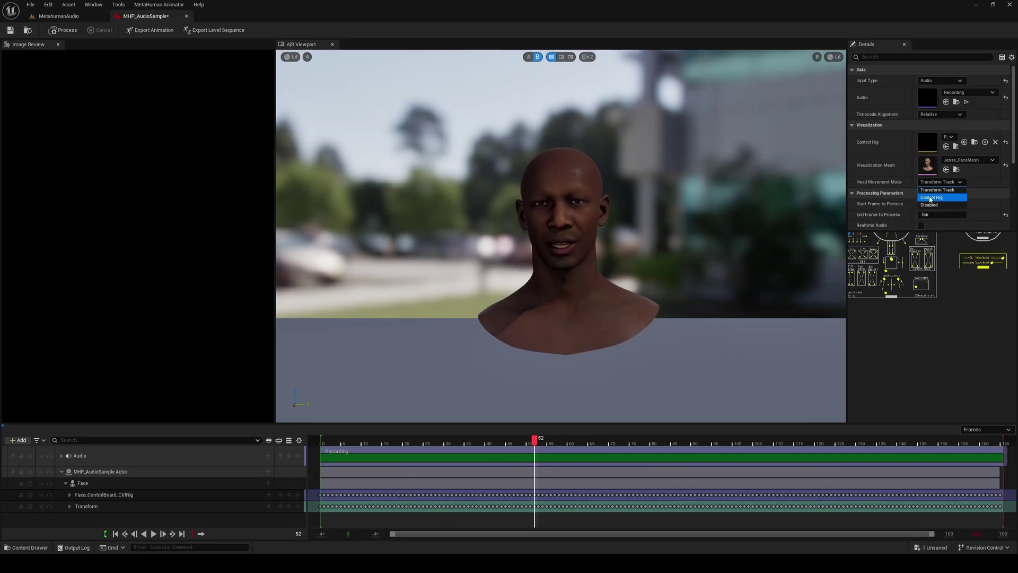
pyautogui.click(932, 198)
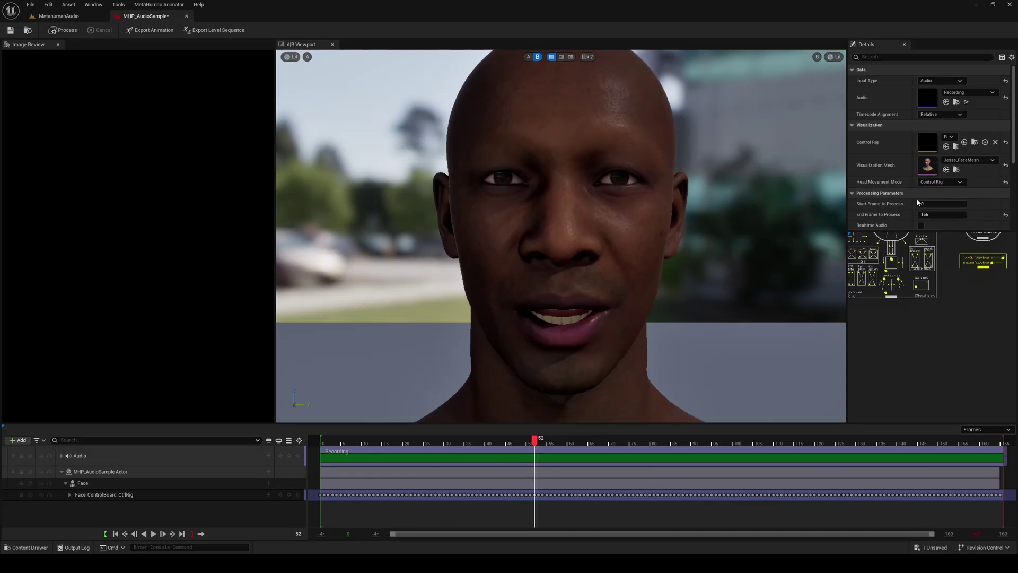
pyautogui.click(60, 31)
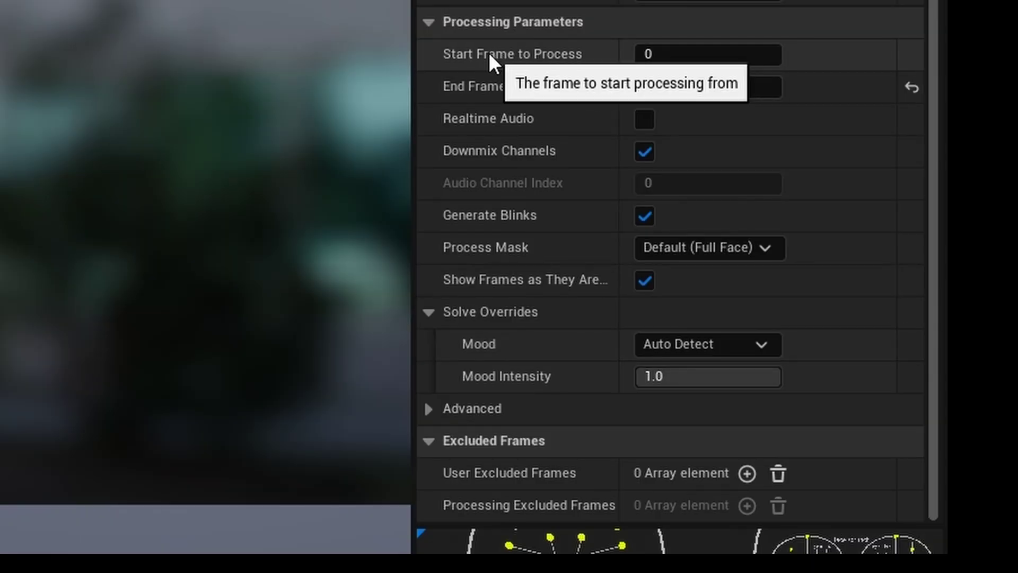
# Set the mood to Happy, scrub through the lip sync, and save MHP_AudioSample.
pyautogui.click(746, 339)
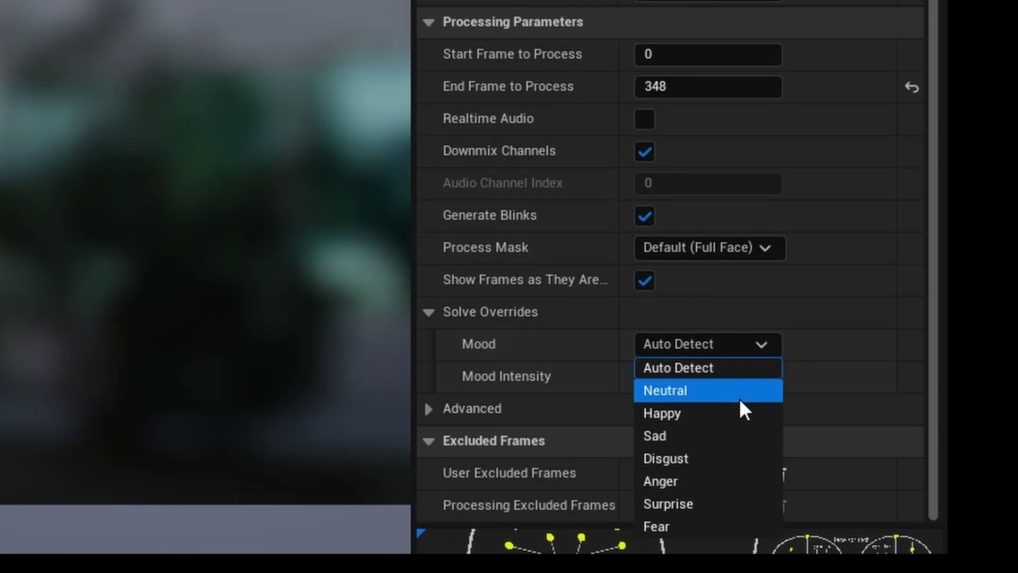
pyautogui.click(701, 413)
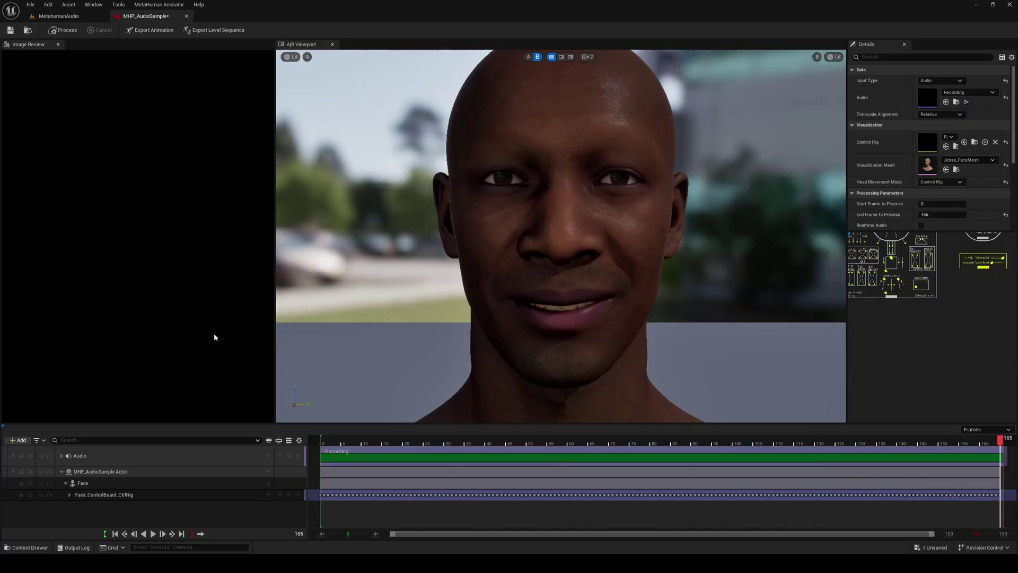
pyautogui.moveTo(328, 460); pyautogui.dragTo(884, 467)
pyautogui.click(10, 31)
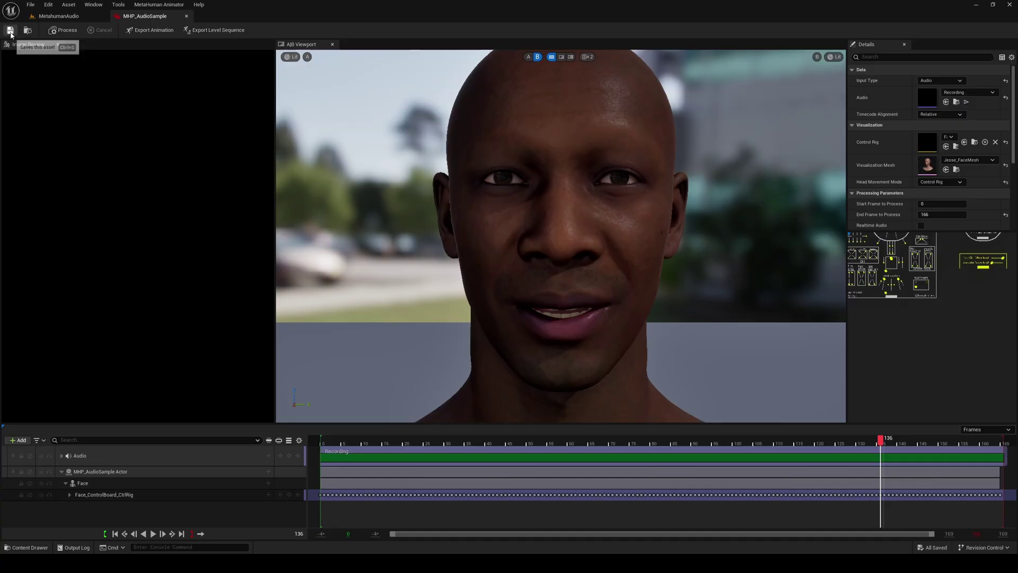
# Start the animation export and create an Animation folder under MetaHumans/Jesse as its destination.
pyautogui.click(150, 30)
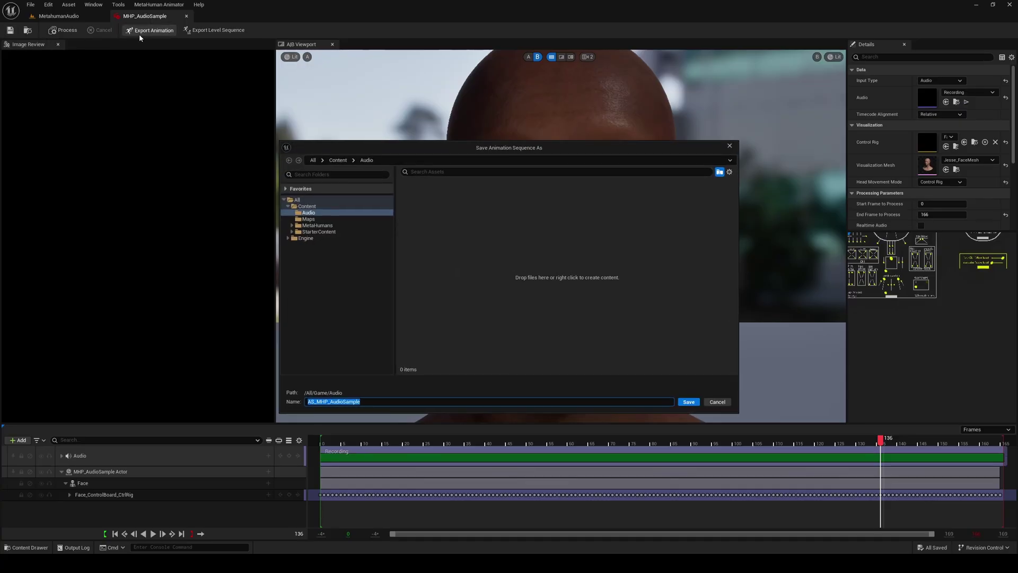
pyautogui.click(306, 206)
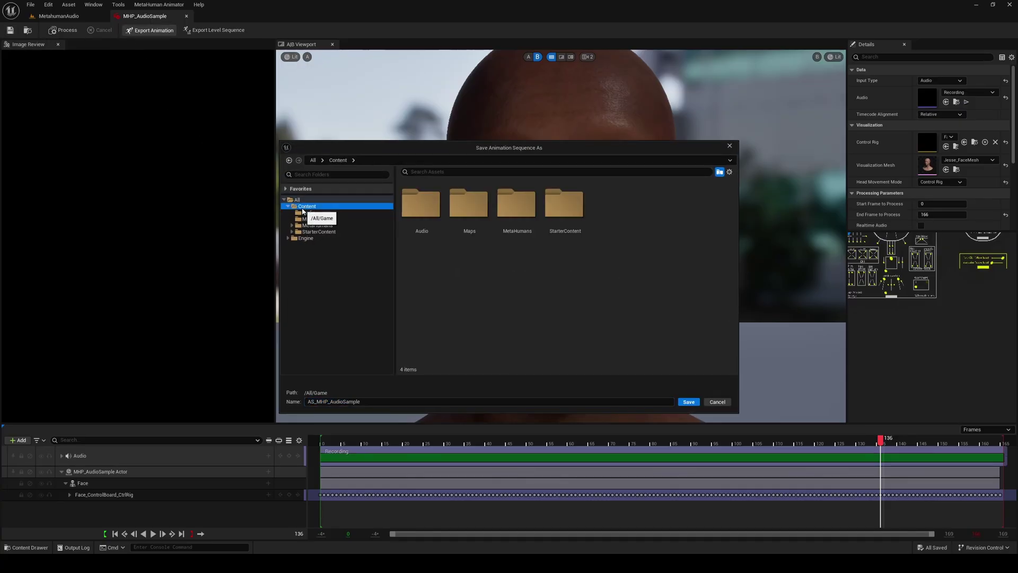
pyautogui.doubleClick(517, 204)
pyautogui.rightClick(511, 240)
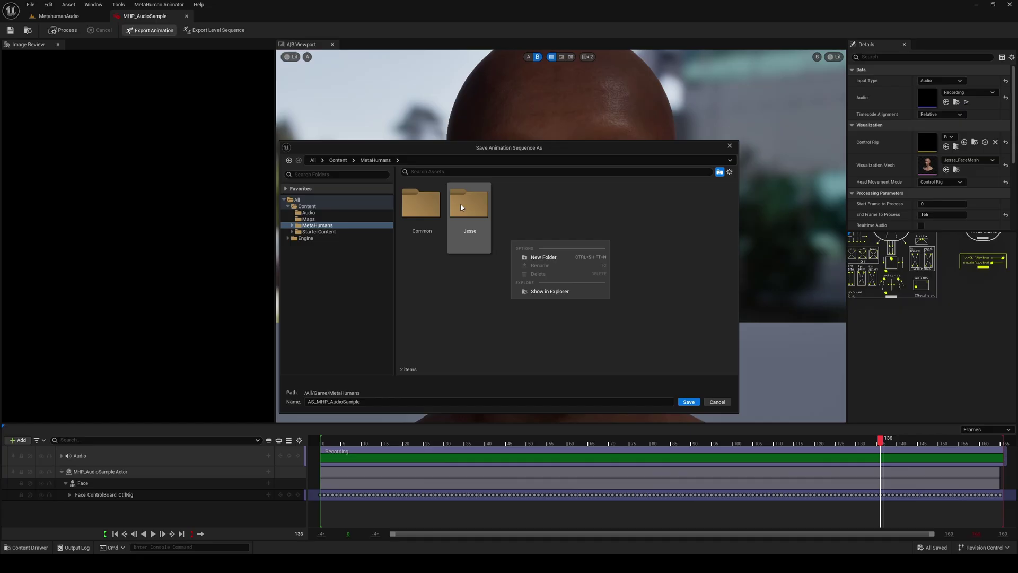
pyautogui.doubleClick(462, 207)
pyautogui.rightClick(522, 265)
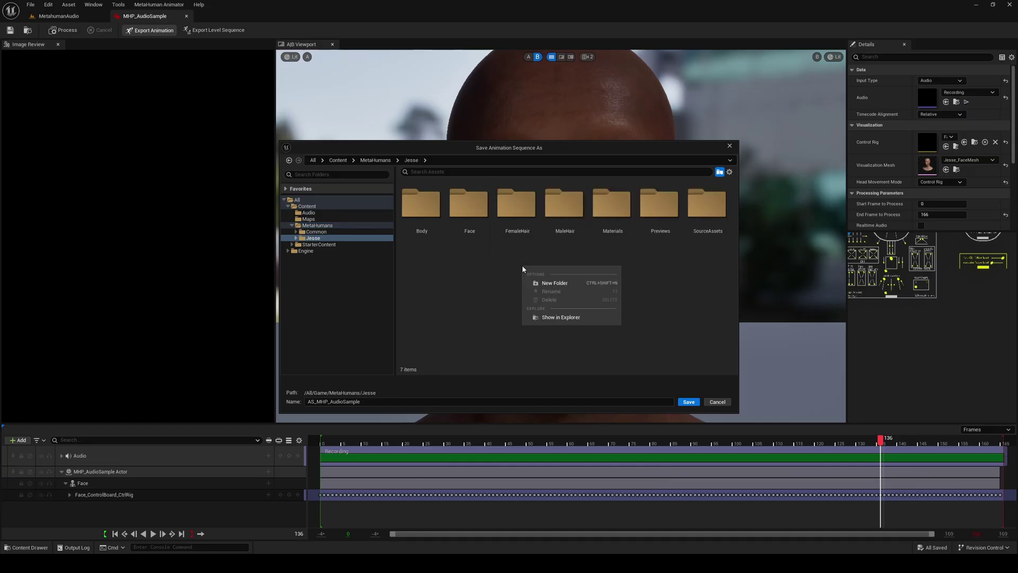
pyautogui.click(551, 283)
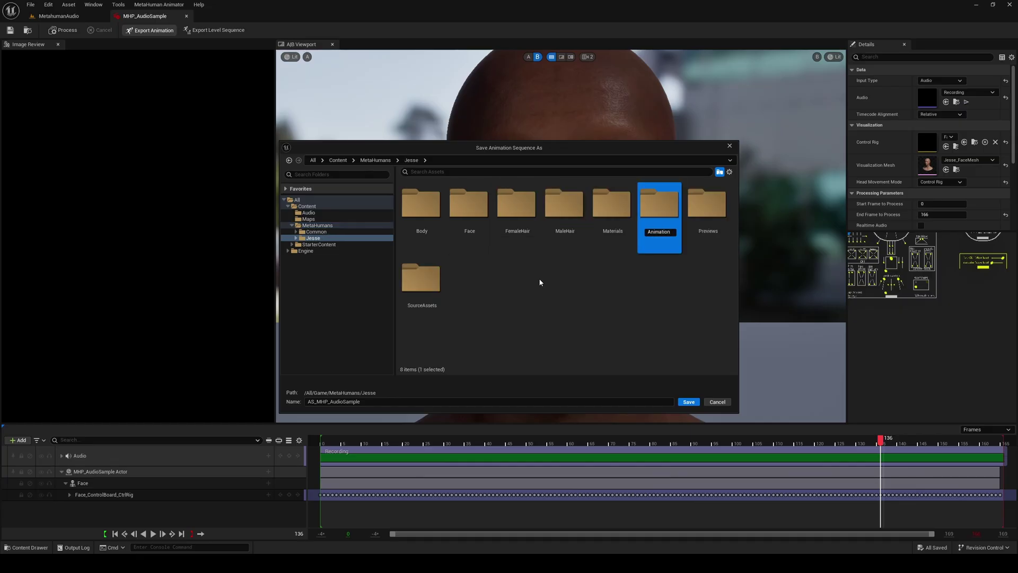
pyautogui.click(551, 283)
pyautogui.write('Animation')
pyautogui.press('Return')
pyautogui.doubleClick(434, 211)
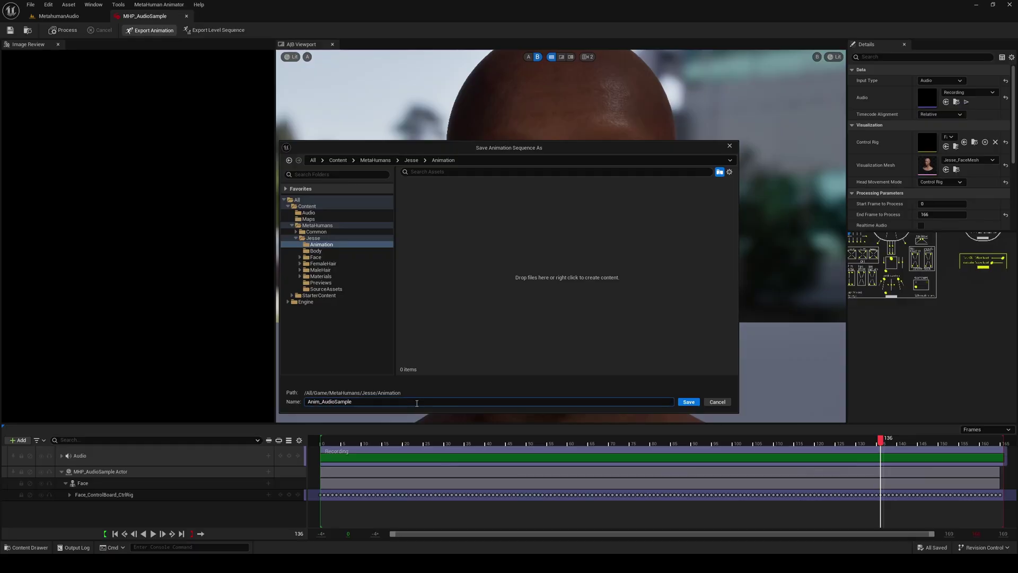
# Save the sequence as Anim_AudioSample, accept the skeleton warning, and close the performance editor.
pyautogui.press('Return')
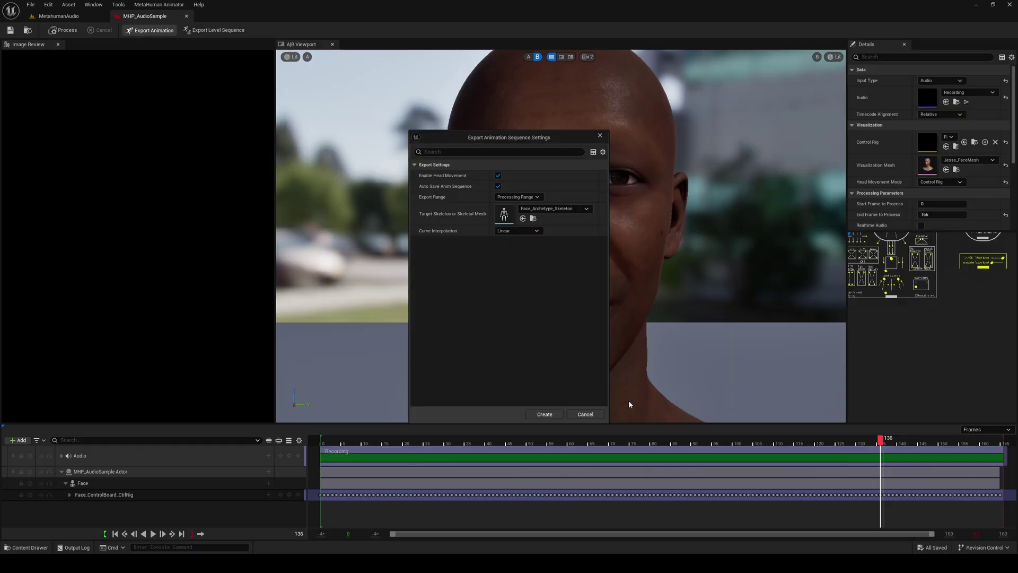
pyautogui.click(557, 415)
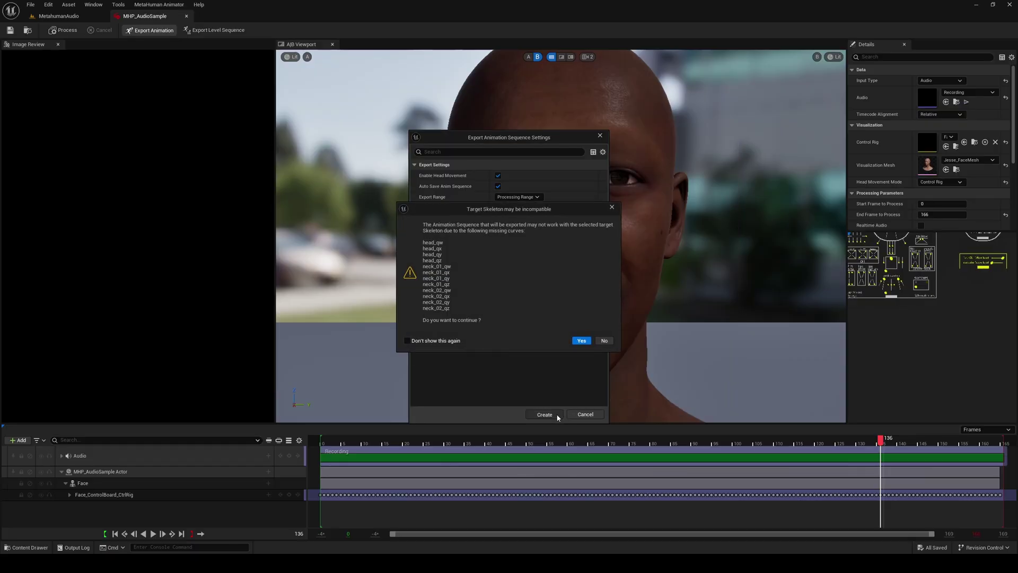
pyautogui.click(581, 341)
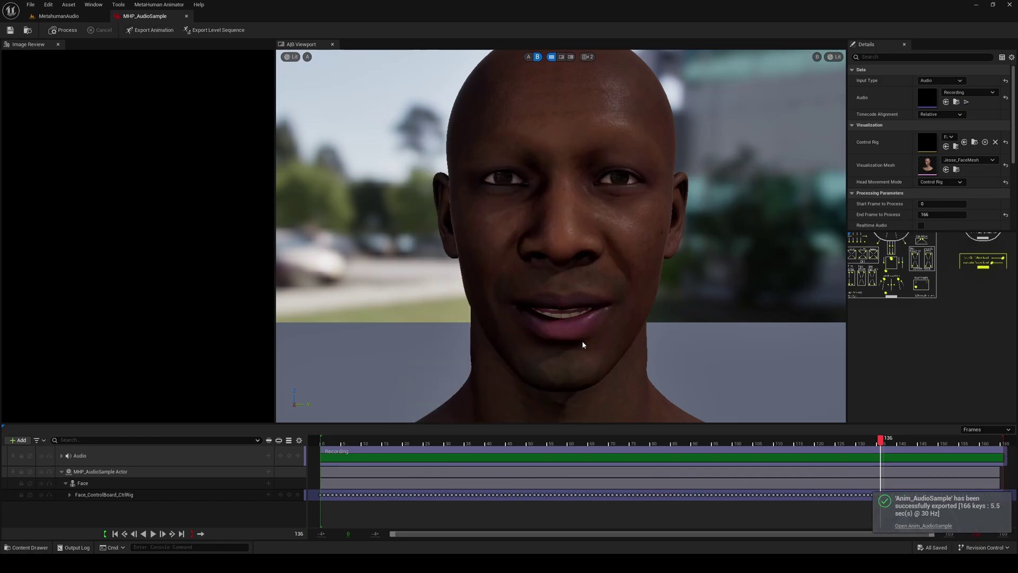
pyautogui.click(186, 17)
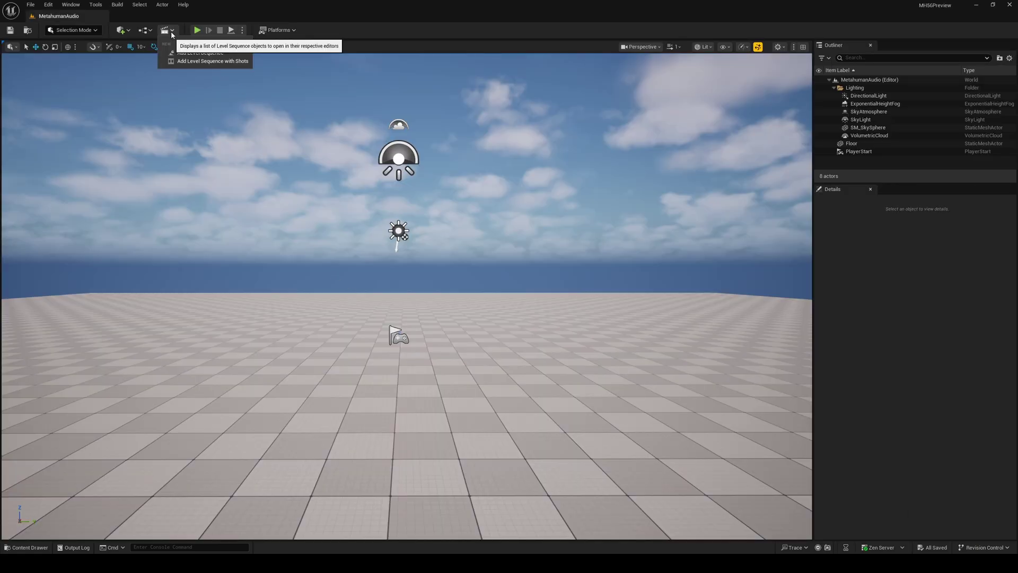
# Add a level sequence named MHTalking, saved in a new Seq folder under Content.
pyautogui.click(171, 31)
pyautogui.click(181, 53)
pyautogui.rightClick(499, 308)
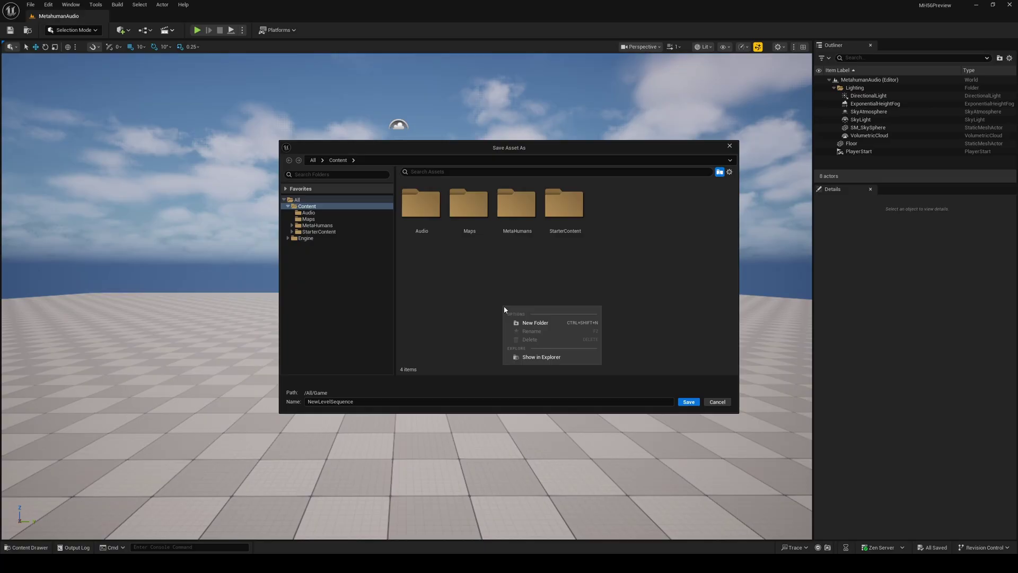
pyautogui.click(527, 323)
pyautogui.write('Seq')
pyautogui.press('Return')
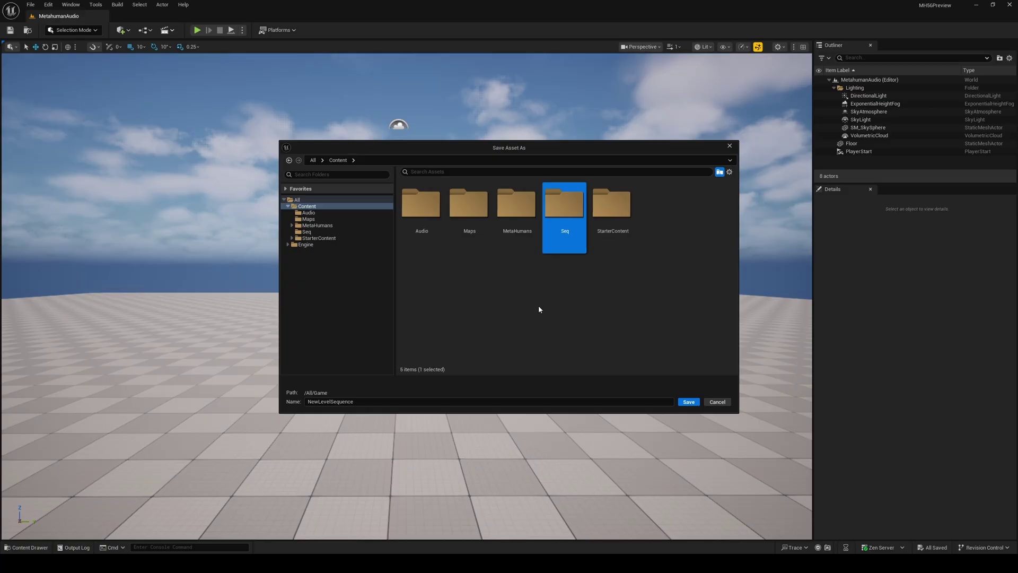
pyautogui.doubleClick(565, 207)
pyautogui.click(407, 401)
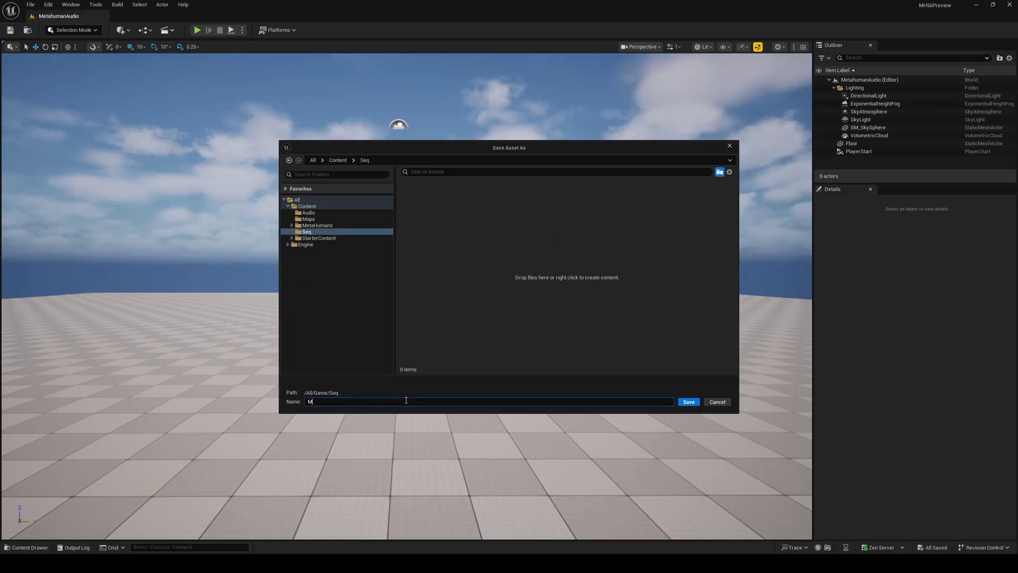
pyautogui.write('MHTalking')
pyautogui.press('Return')
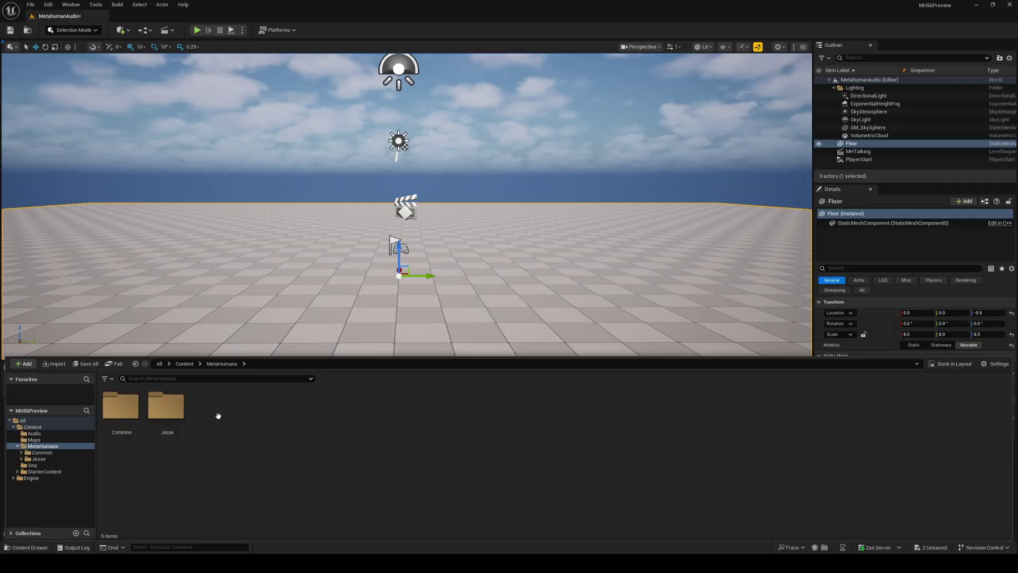
# Place BP_Jesse at the origin rotated 90°, then save the sequence and level.
pyautogui.doubleClick(170, 408)
pyautogui.click(481, 423)
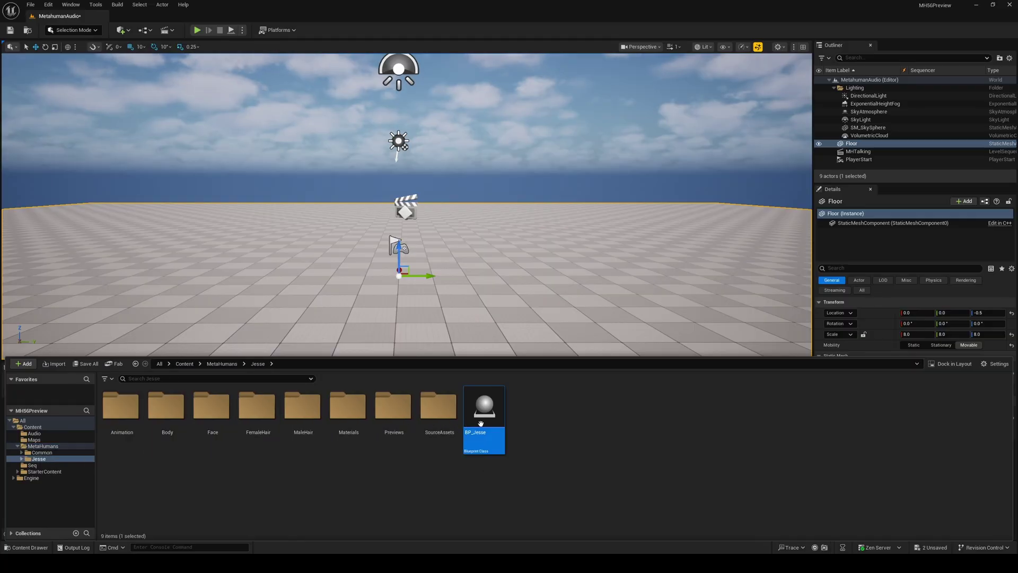
pyautogui.press('e')
pyautogui.moveTo(395, 320); pyautogui.dragTo(441, 333)
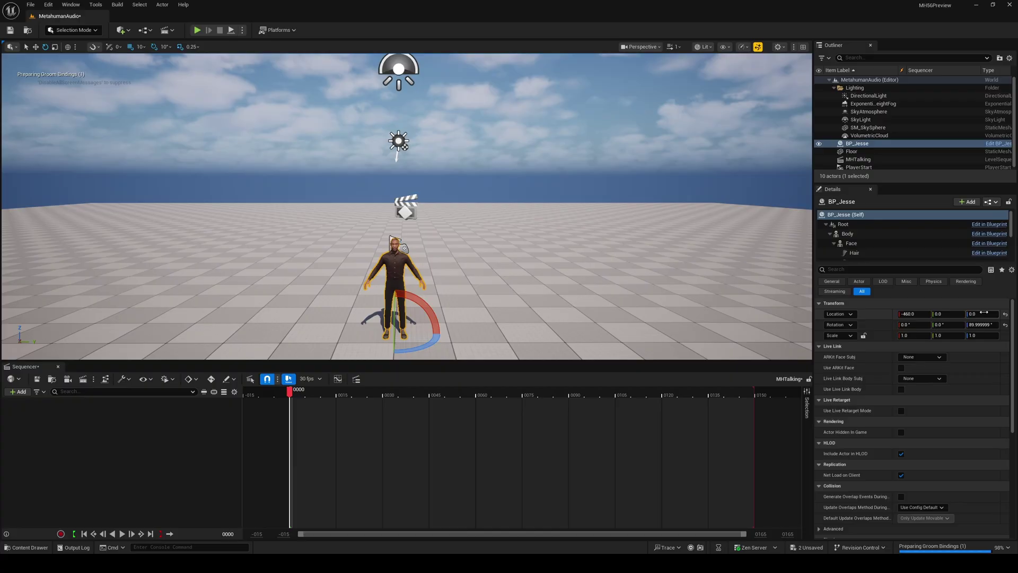
pyautogui.click(1006, 314)
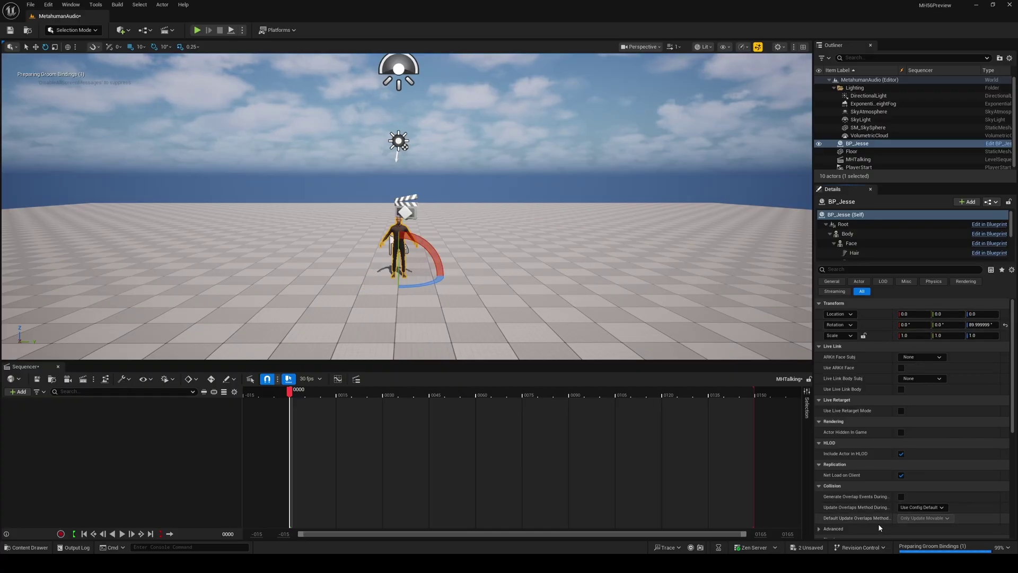
pyautogui.click(937, 548)
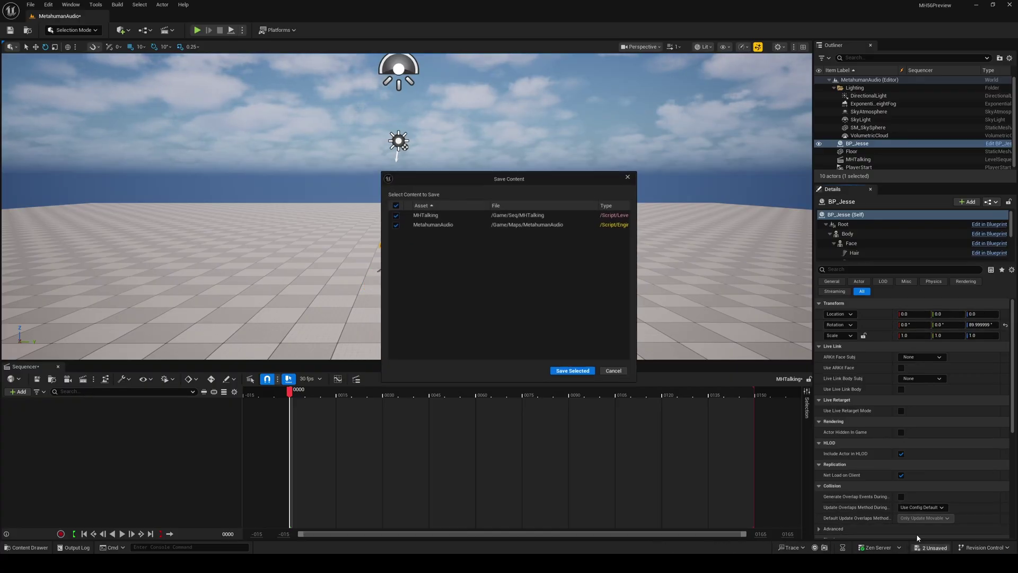
pyautogui.click(572, 371)
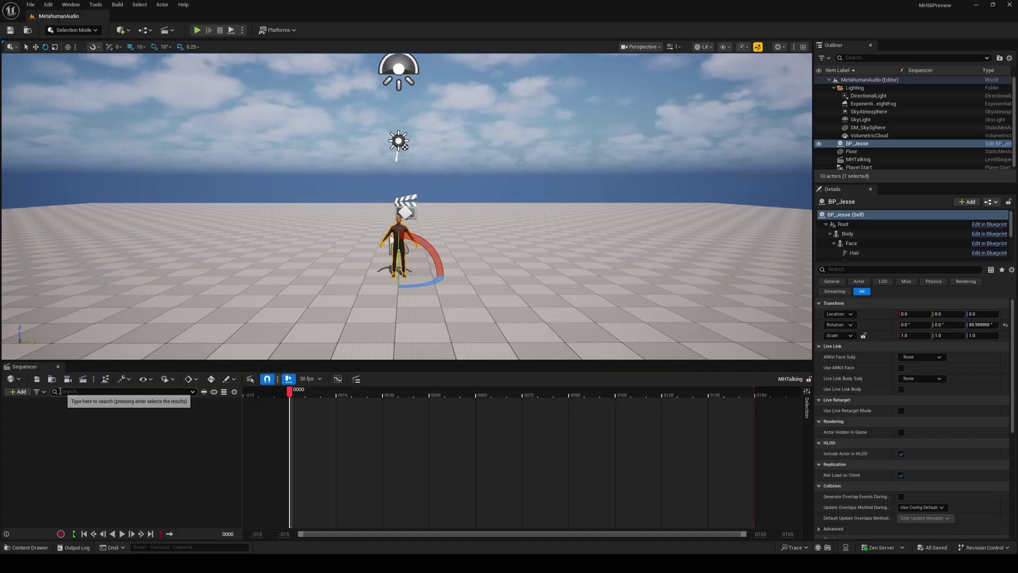
# Add BP_Jesse to the sequence and delete its body and face control rig tracks.
pyautogui.click(18, 393)
pyautogui.moveTo(79, 239)
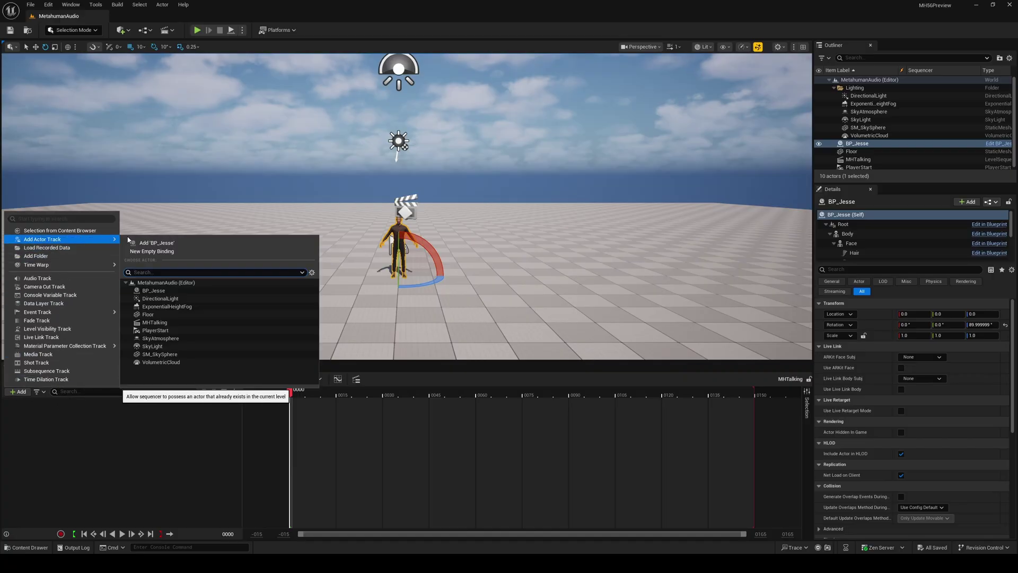
pyautogui.click(159, 243)
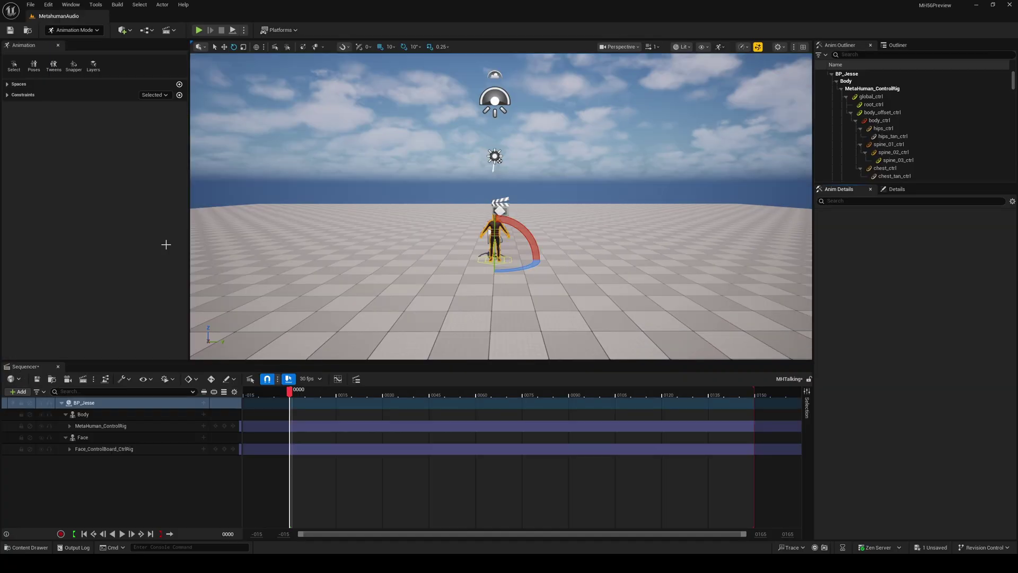
pyautogui.click(119, 424)
pyautogui.press('Delete')
pyautogui.click(121, 438)
pyautogui.press('Delete')
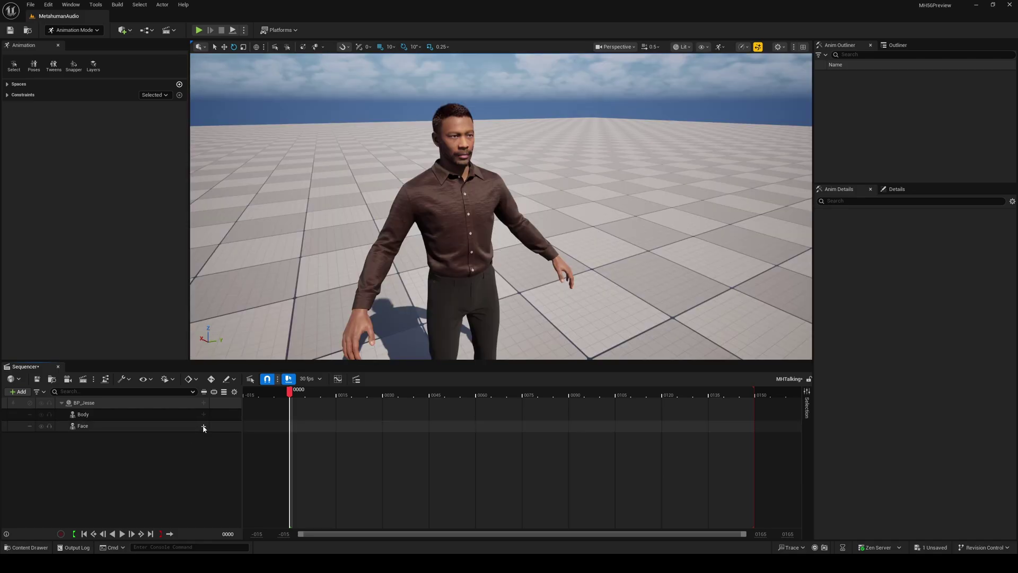
# Add the Anim_AudioSample animation to Jesse's Face track.
pyautogui.click(203, 426)
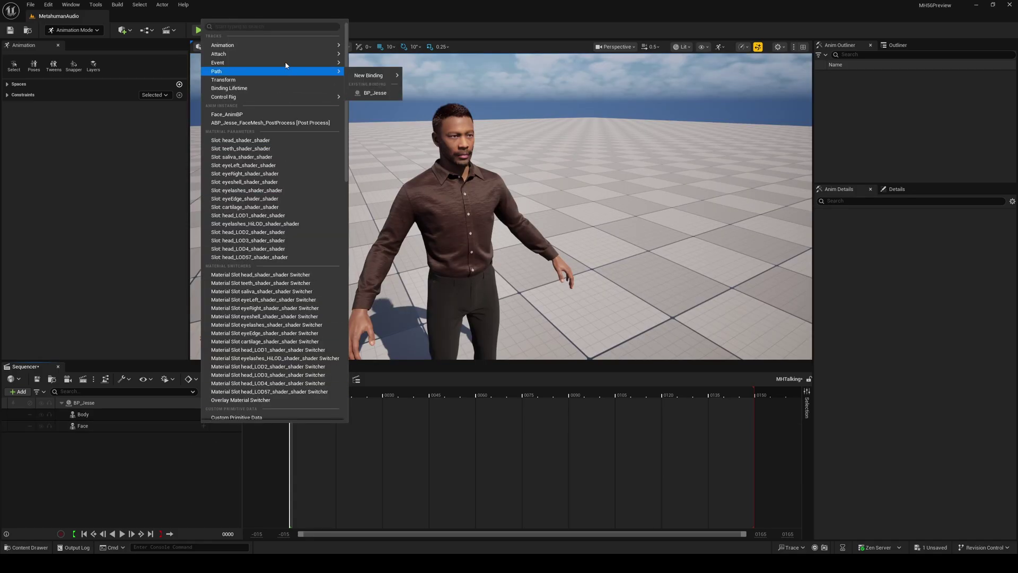
pyautogui.moveTo(285, 45)
pyautogui.click(392, 79)
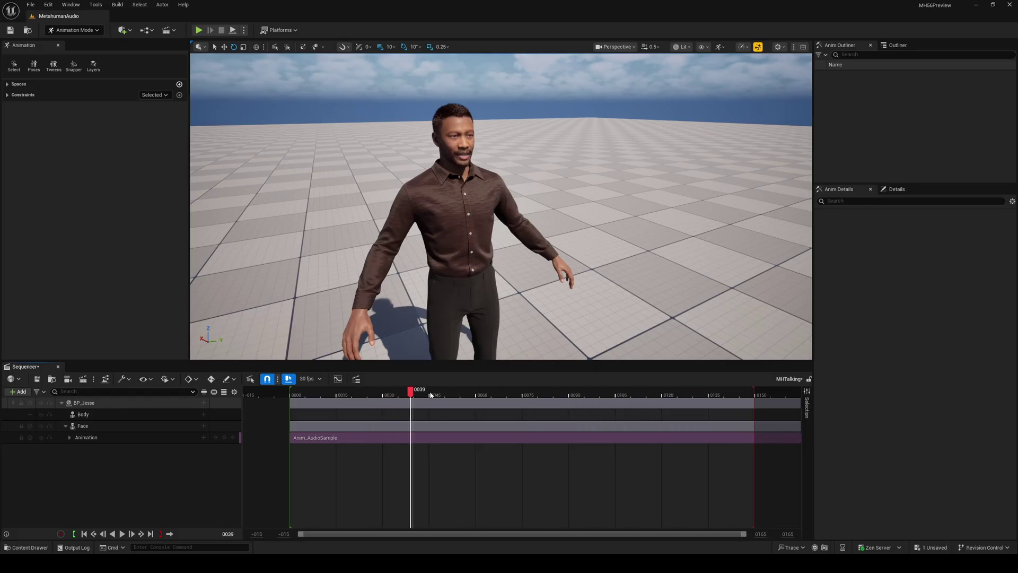
# Add an audio track with the Recording sound starting at frame 0, then scrub to preview.
pyautogui.click(18, 391)
pyautogui.click(61, 279)
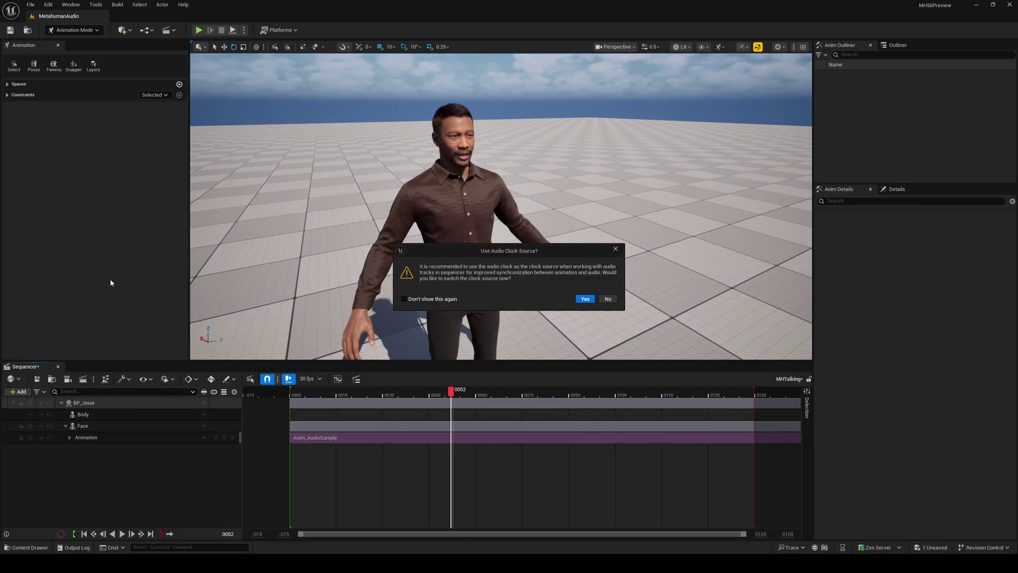
pyautogui.click(584, 299)
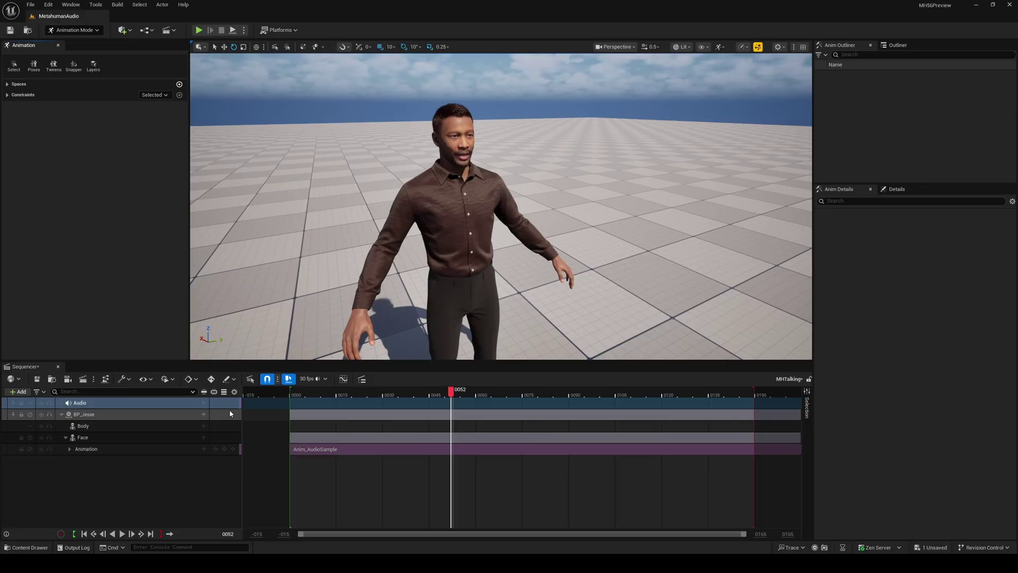
pyautogui.click(204, 403)
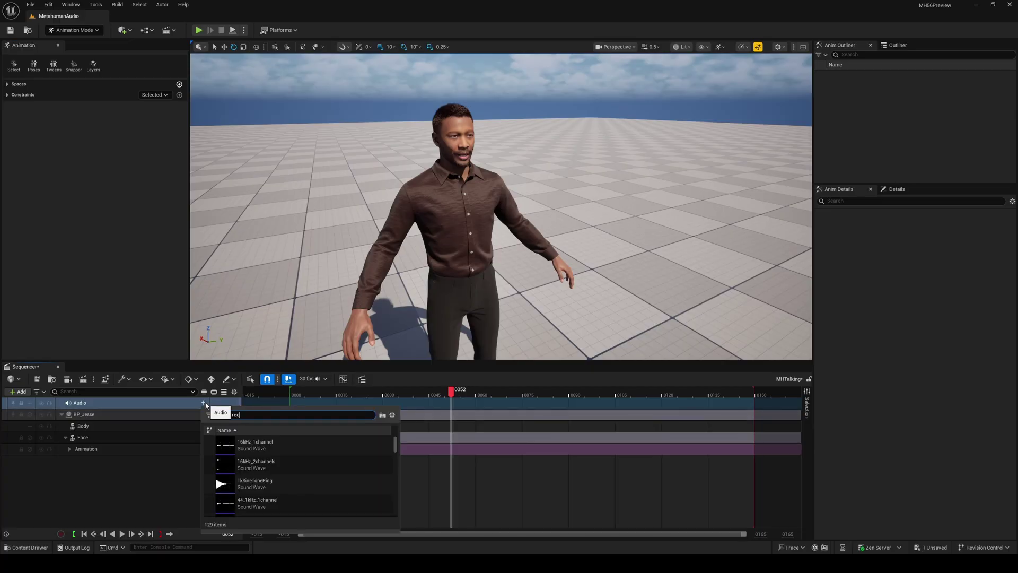
pyautogui.click(265, 443)
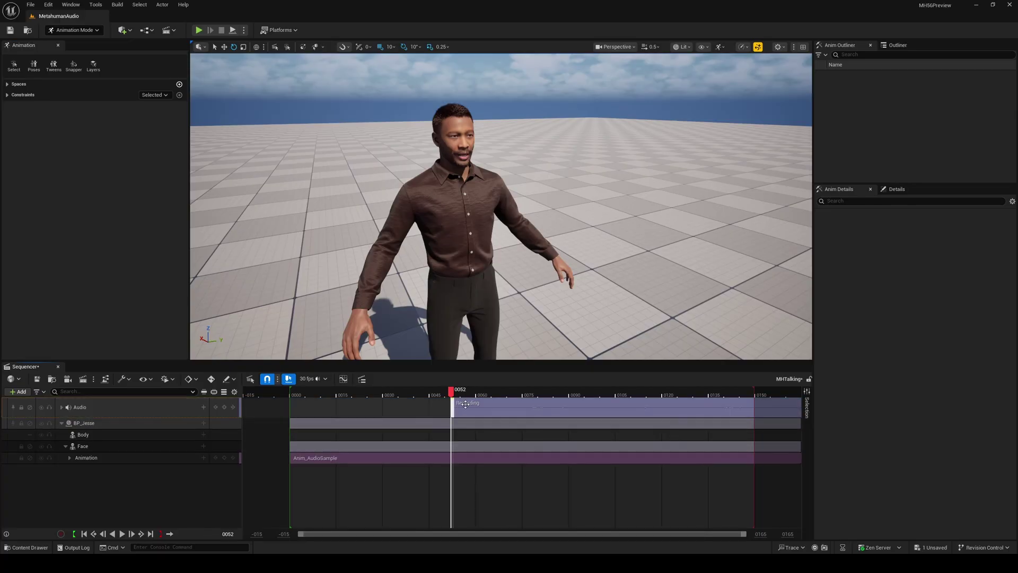
pyautogui.moveTo(465, 404); pyautogui.dragTo(429, 399)
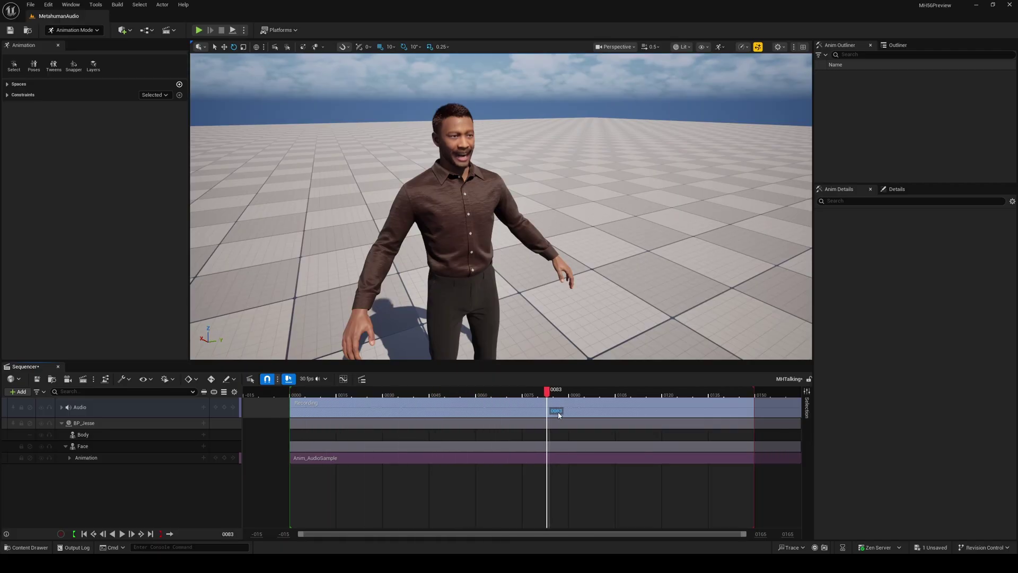
pyautogui.moveTo(559, 414); pyautogui.dragTo(701, 426)
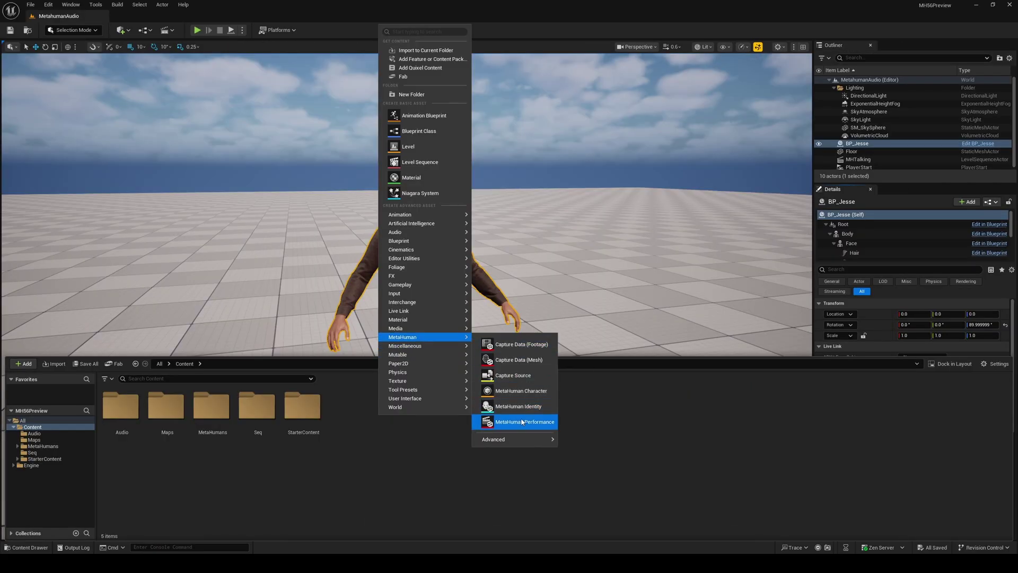
# Create the MetaHuman Performance MHP_VideoSample, open it, and set Input Type to Monocular Footage.
pyautogui.click(515, 421)
pyautogui.write('MHP_VideoSample')
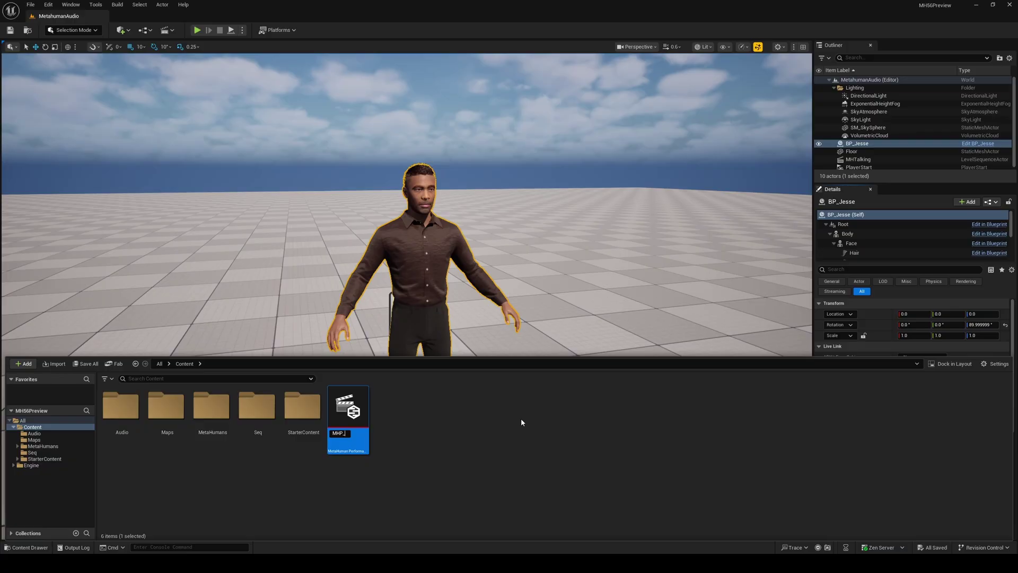
pyautogui.press('Return')
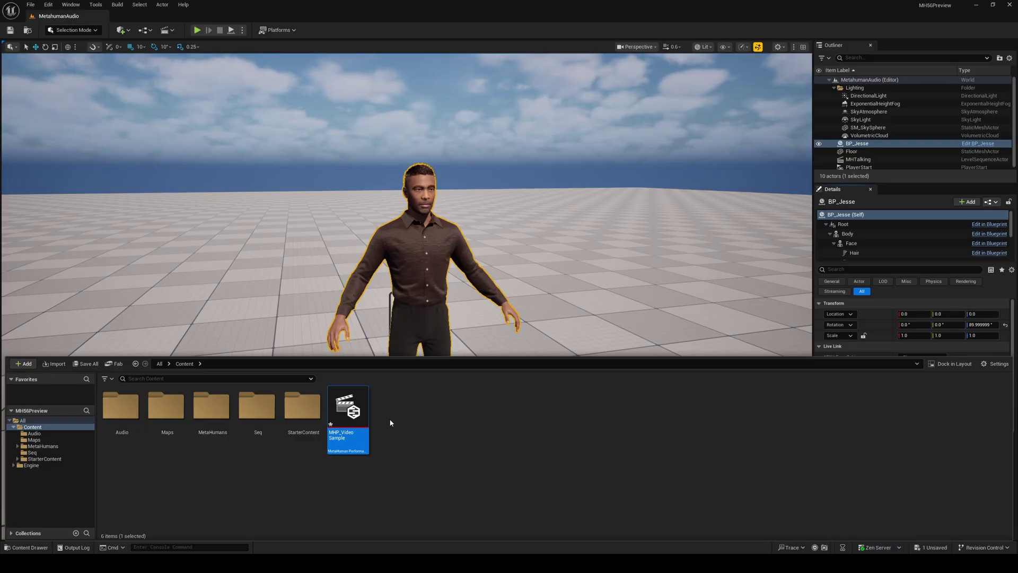
pyautogui.doubleClick(348, 411)
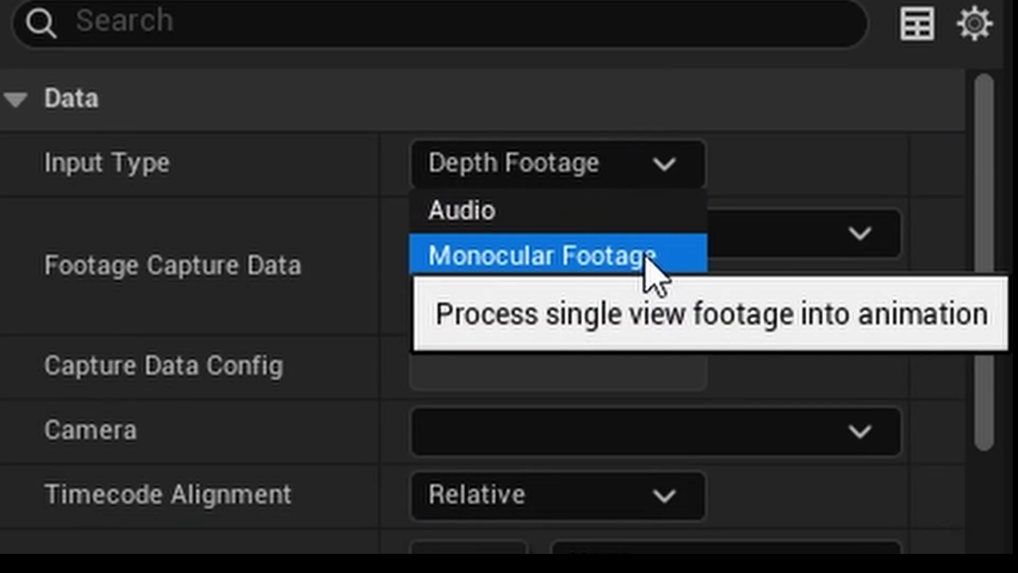
pyautogui.click(648, 264)
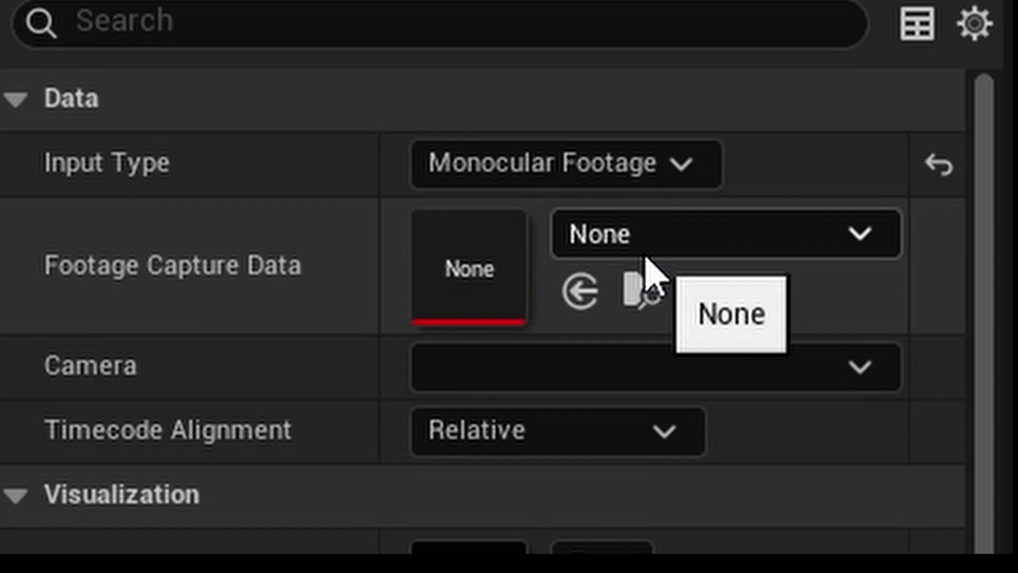
pyautogui.click(734, 254)
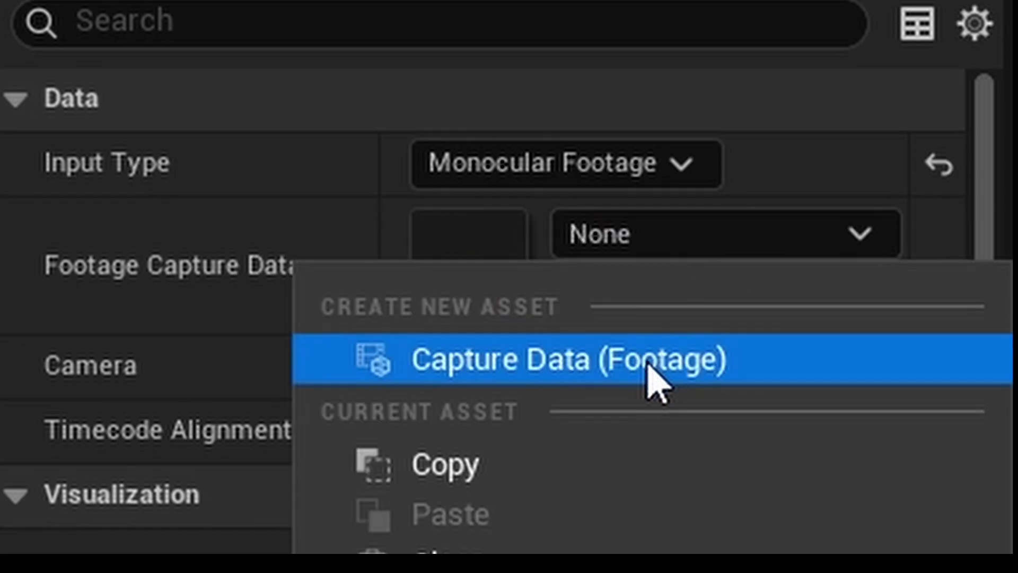
# Create a new footage capture data asset named CaptureData_Webcam and open it.
pyautogui.click(647, 361)
pyautogui.write('Data_Webc')
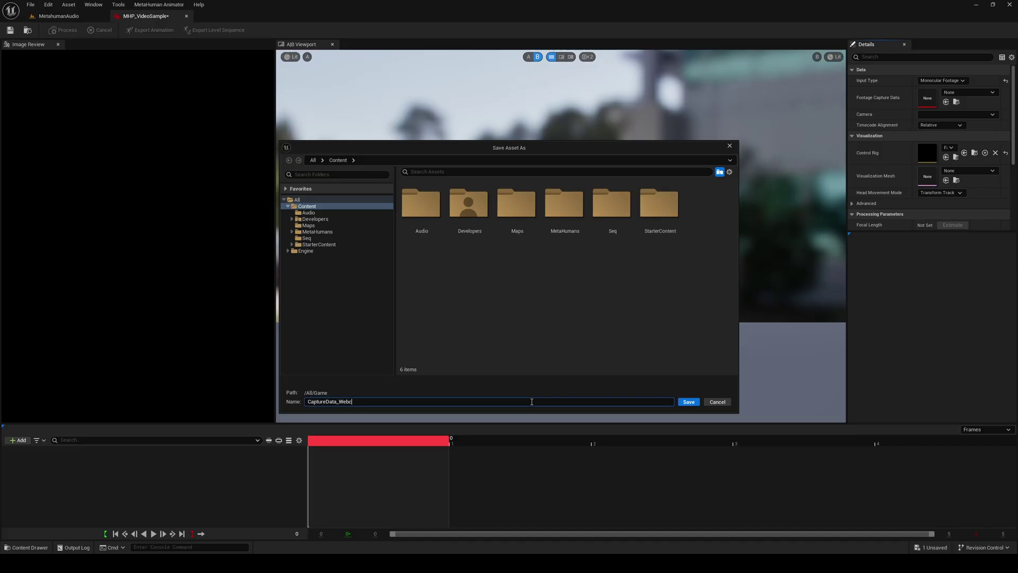
pyautogui.write('am')
pyautogui.press('Return')
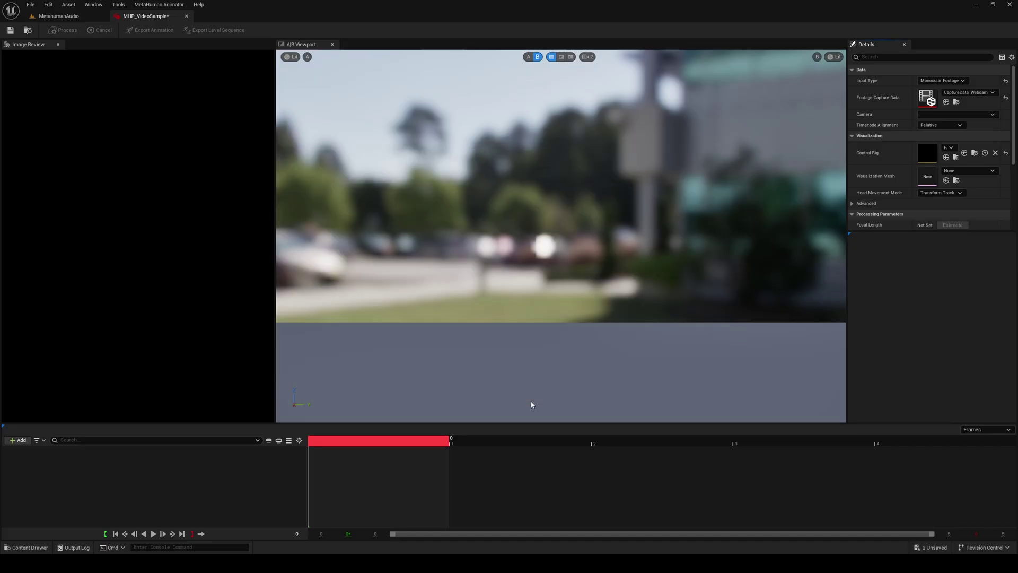
pyautogui.doubleClick(921, 105)
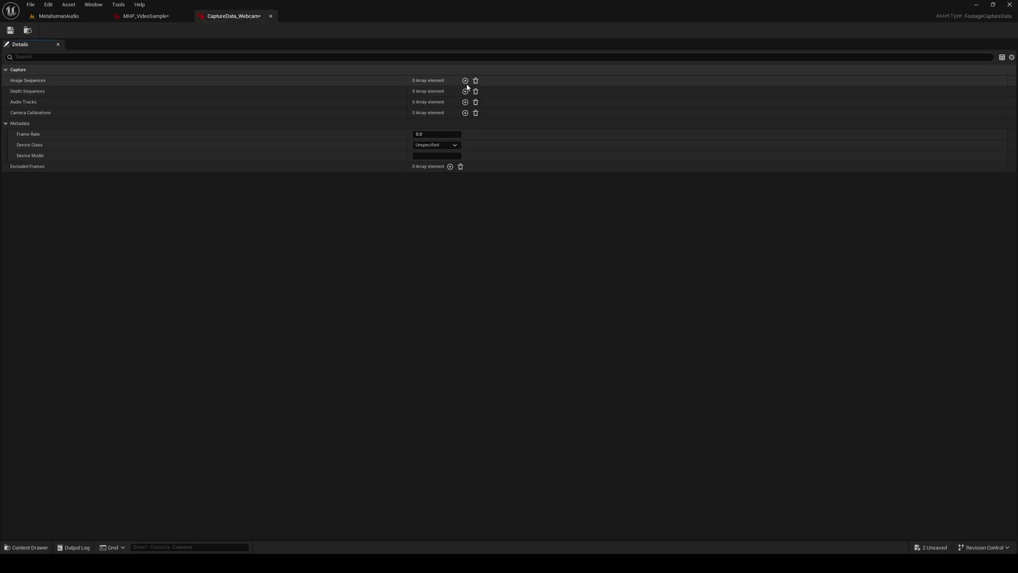
# Add an Image Sequences entry using a new Img Media Source IMS_WebcamImgSequence, and open it.
pyautogui.click(466, 81)
pyautogui.click(461, 94)
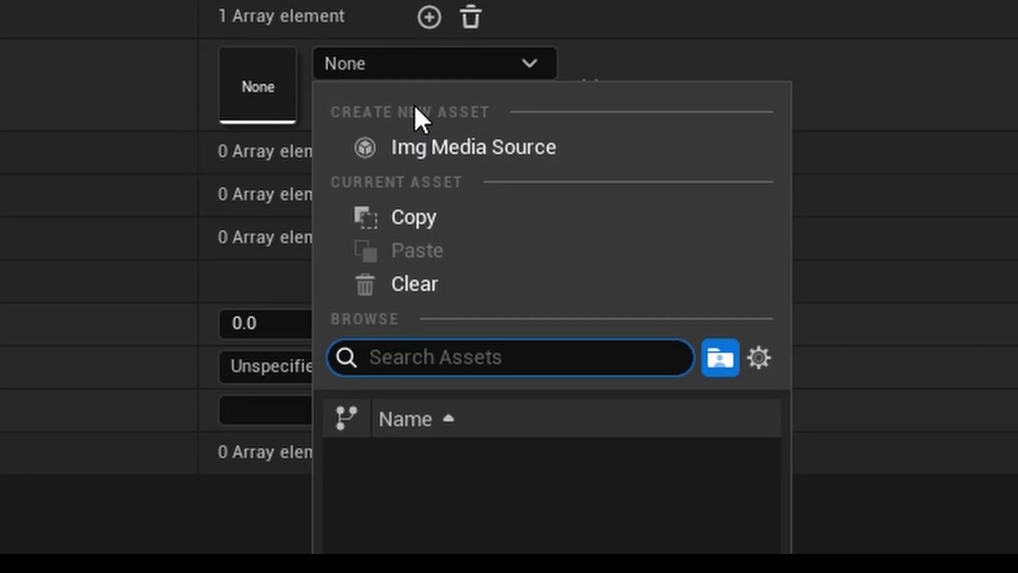
pyautogui.click(466, 115)
pyautogui.write('IMS_Webcam')
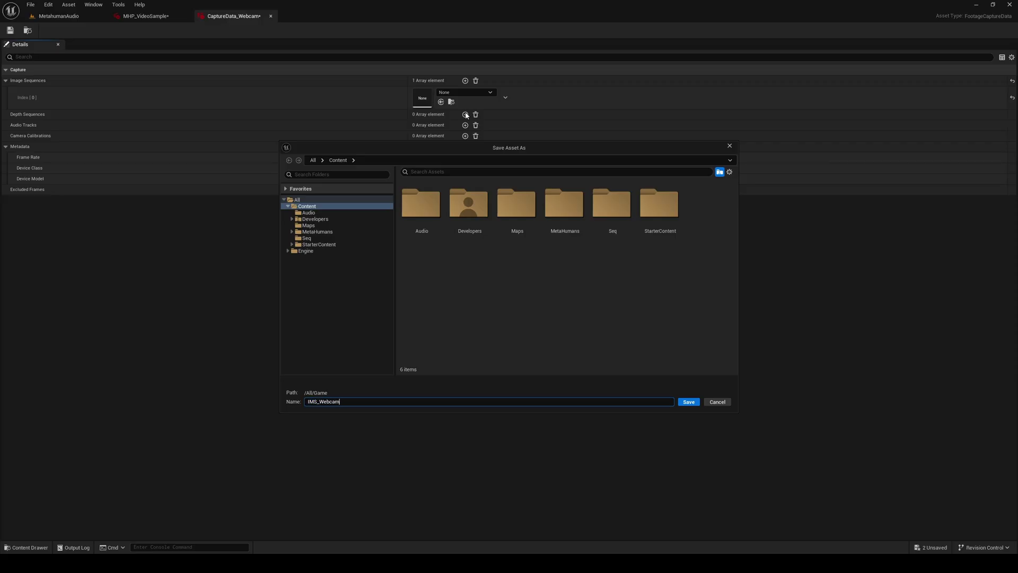
pyautogui.write('ImgSequence')
pyautogui.press('Return')
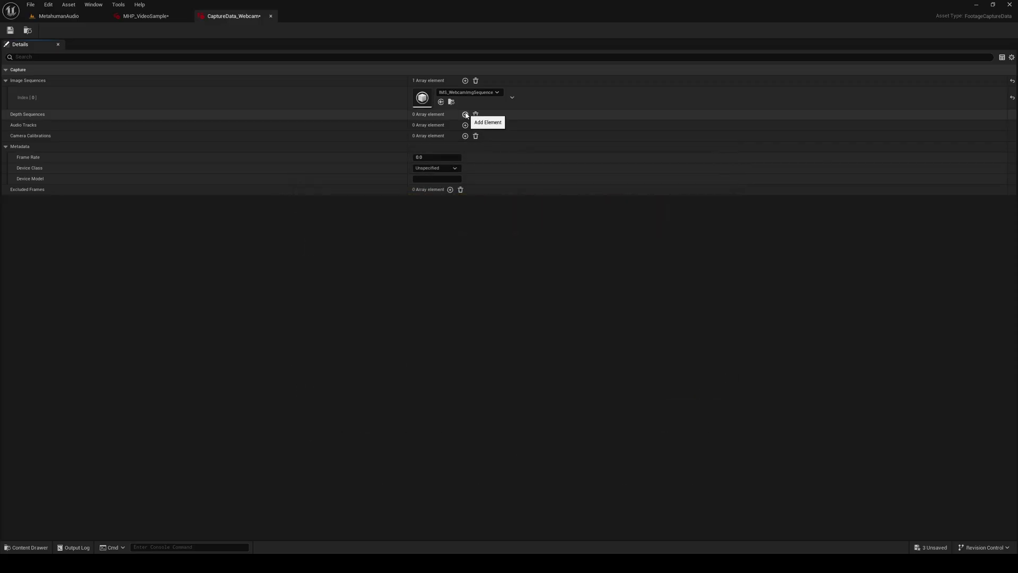
pyautogui.doubleClick(421, 97)
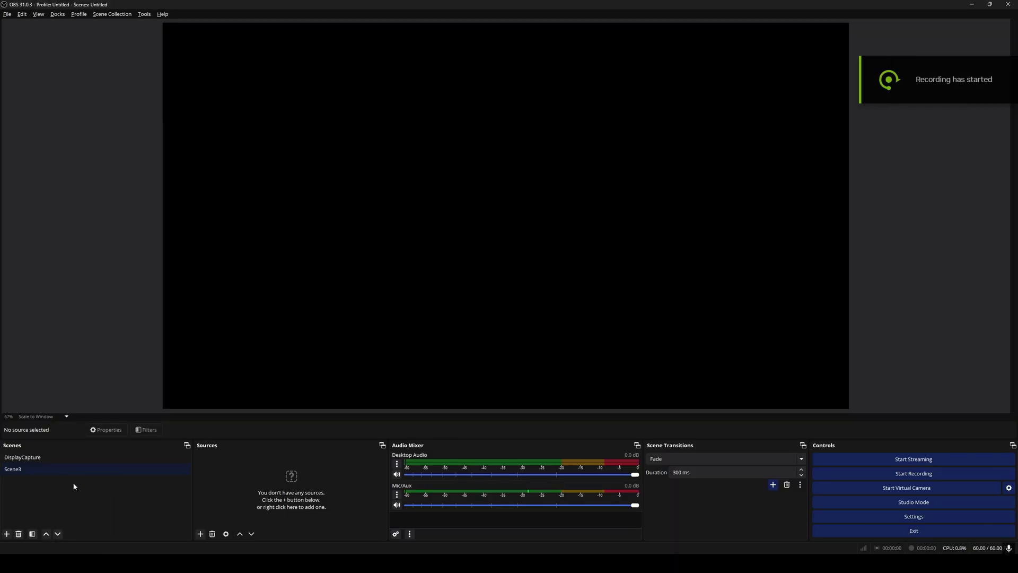
# Create a new OBS scene named Webcam.
pyautogui.click(7, 534)
pyautogui.click(445, 276)
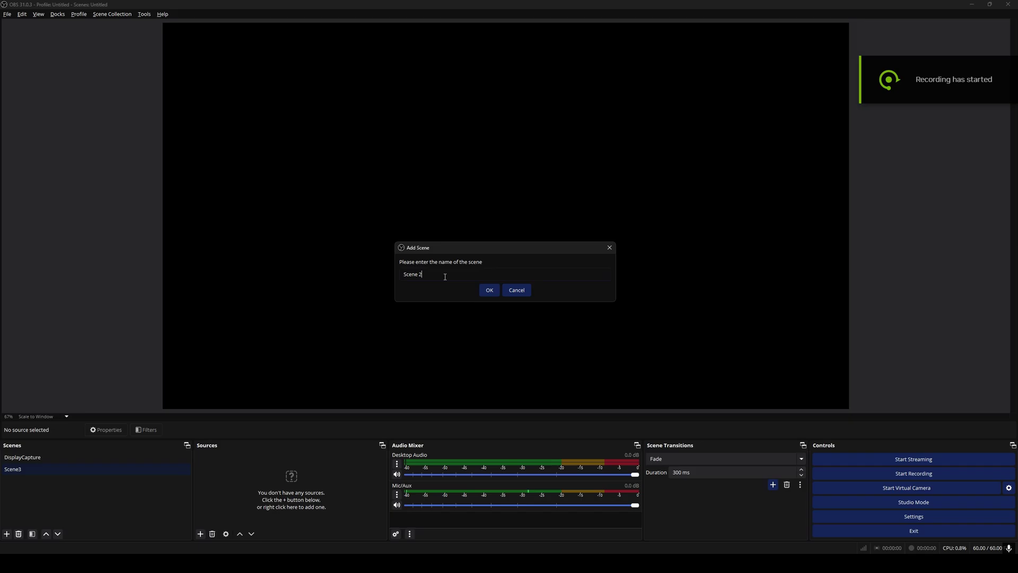
pyautogui.hotkey('ctrl', 'a')
pyautogui.press('BackSpace')
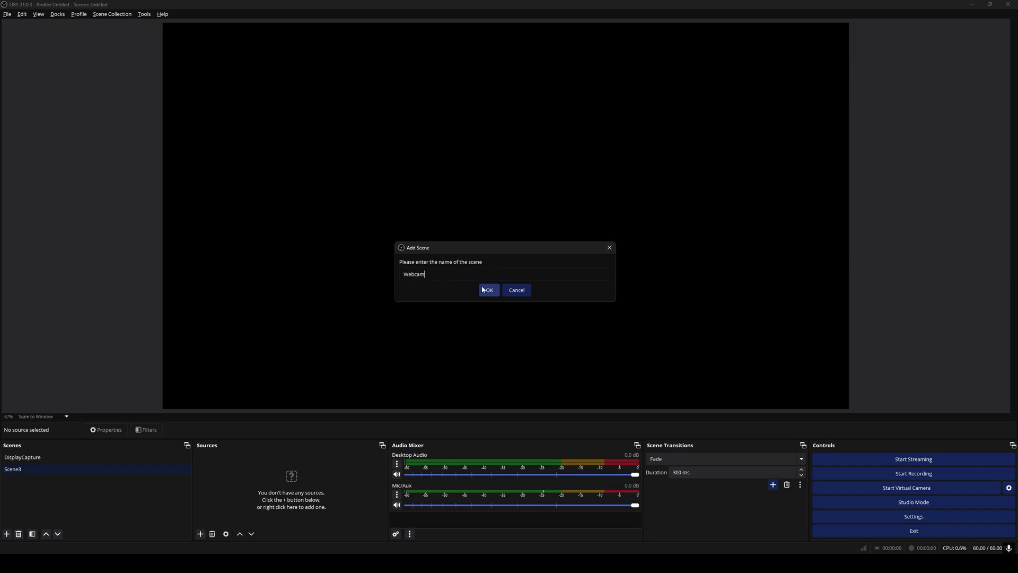
pyautogui.write('Webcam')
pyautogui.click(483, 290)
# Add a Device_Webcam video capture source at a custom resolution and start recording.
pyautogui.click(201, 535)
pyautogui.click(257, 479)
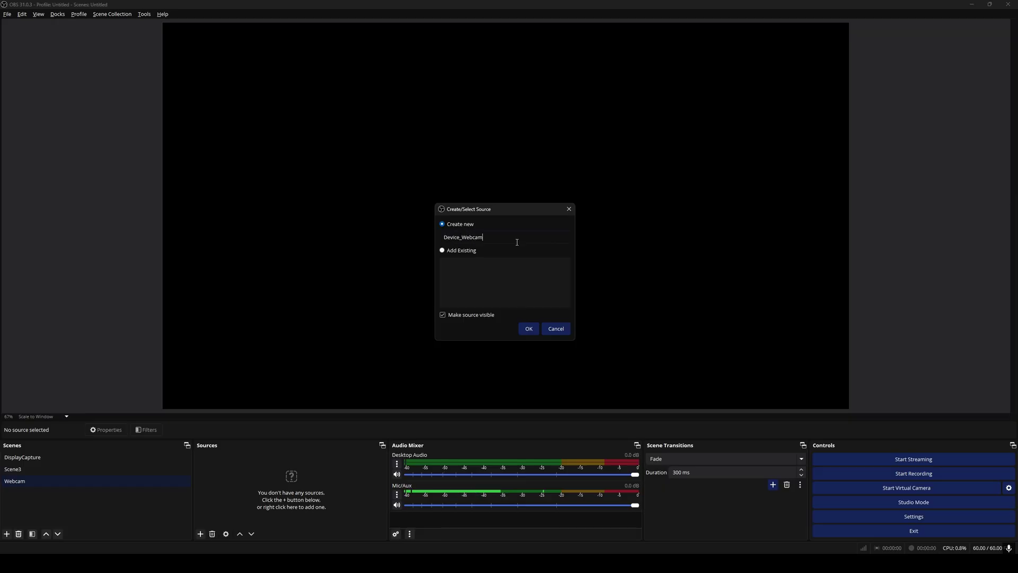
pyautogui.click(528, 328)
pyautogui.scroll(-5, 529, 328)
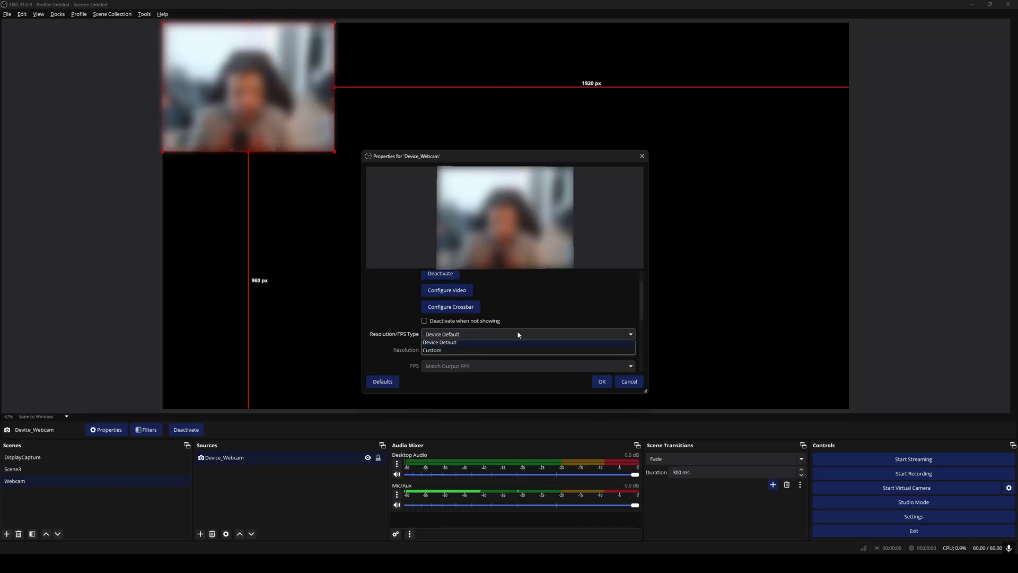
pyautogui.click(630, 352)
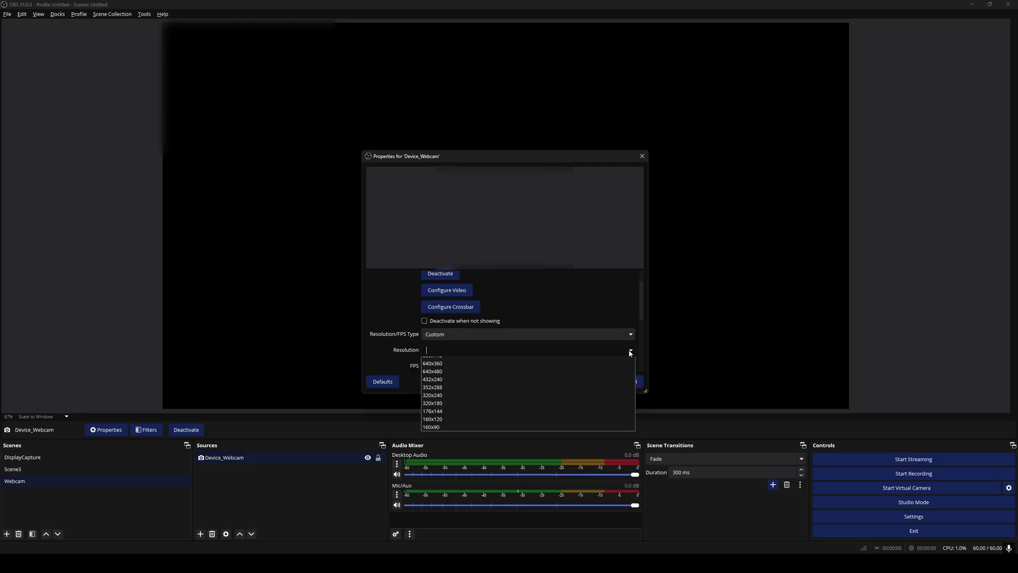
pyautogui.click(563, 368)
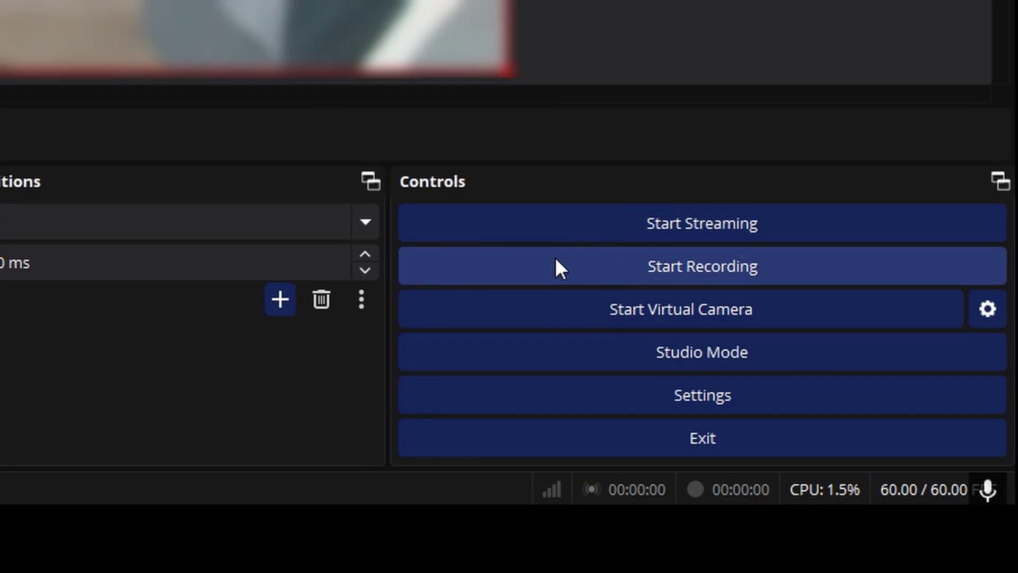
pyautogui.click(556, 261)
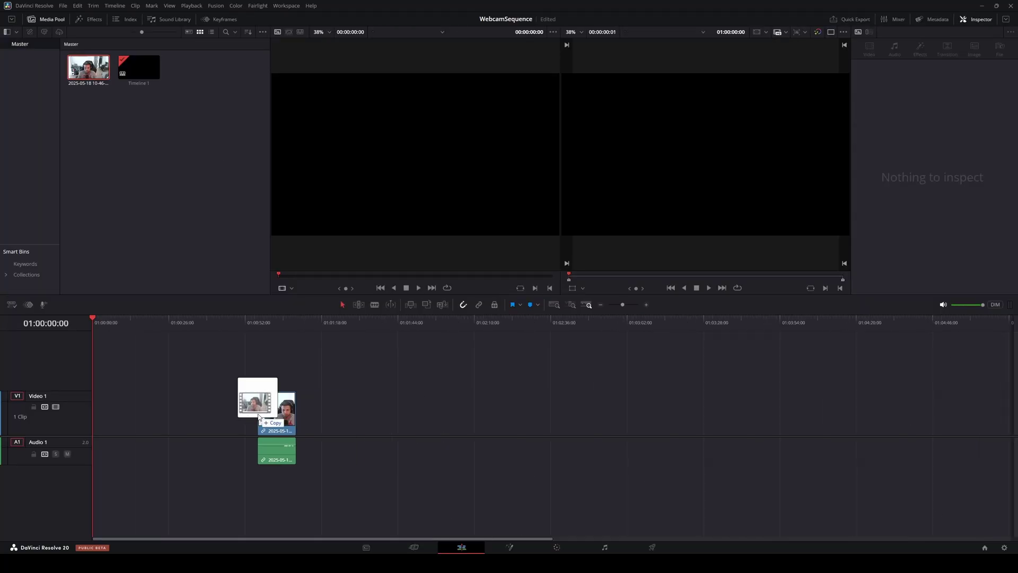
# Place the clips on the timeline, match its frame rate, and set video output to PNG.
pyautogui.moveTo(272, 409); pyautogui.dragTo(266, 406)
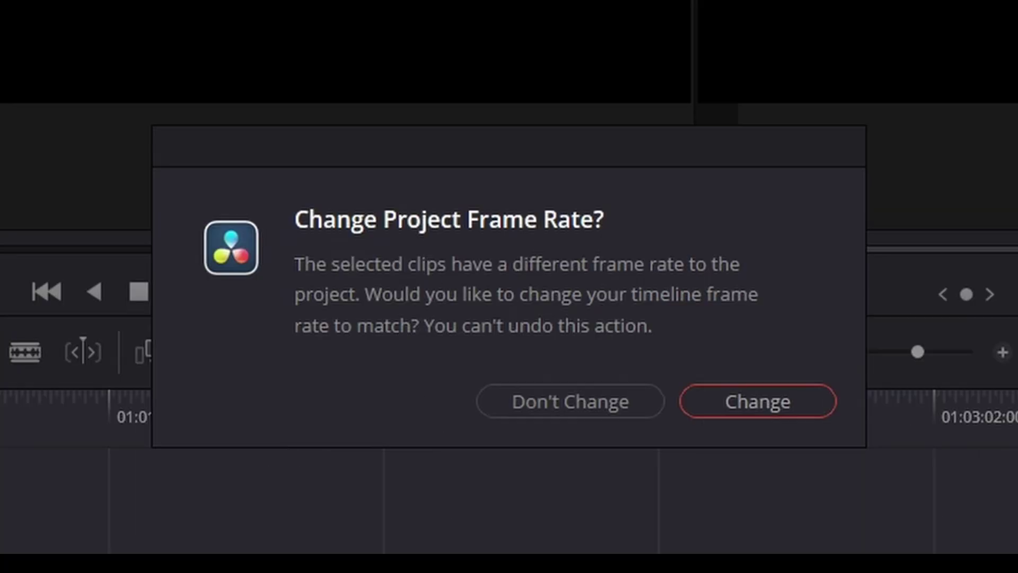
pyautogui.click(689, 403)
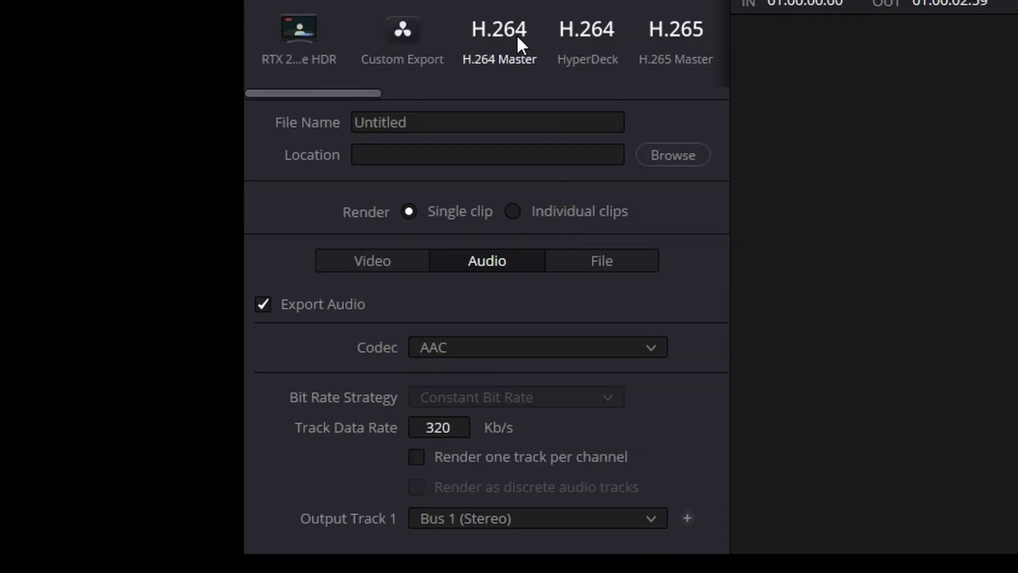
pyautogui.click(387, 268)
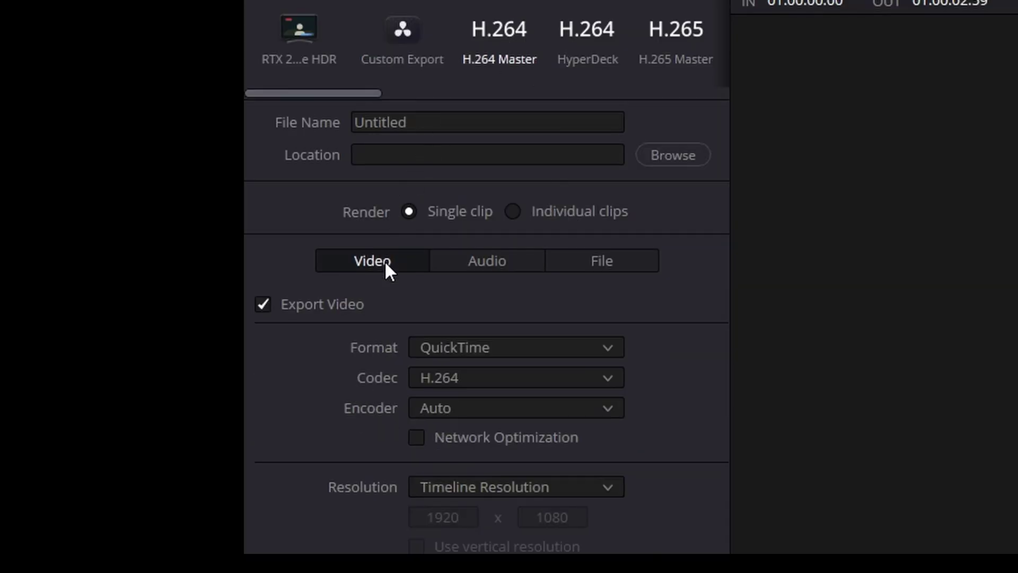
pyautogui.click(502, 348)
pyautogui.click(482, 541)
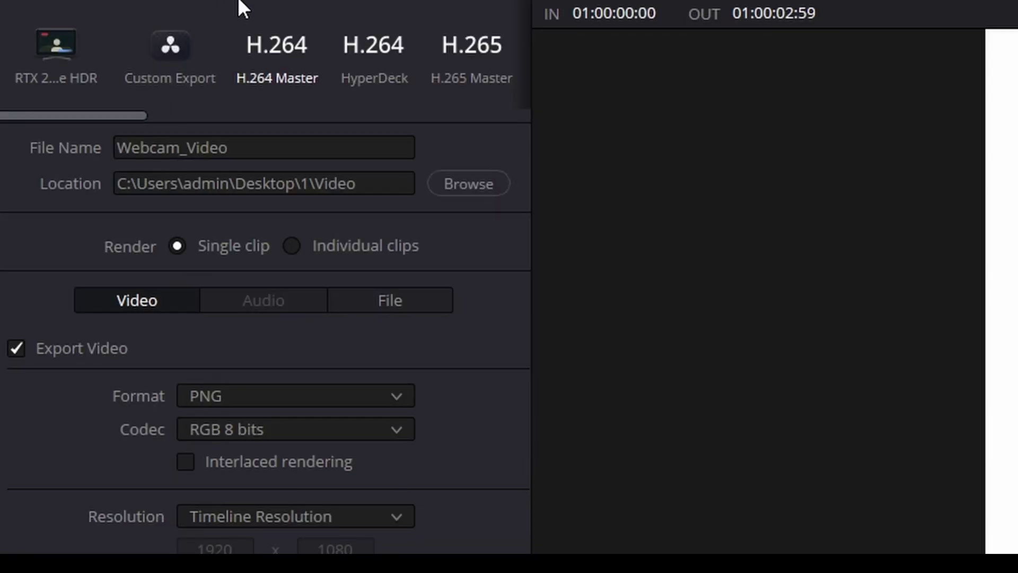
# Queue an audio-only Wave export from the H.264 Master preset and render all jobs.
pyautogui.click(288, 43)
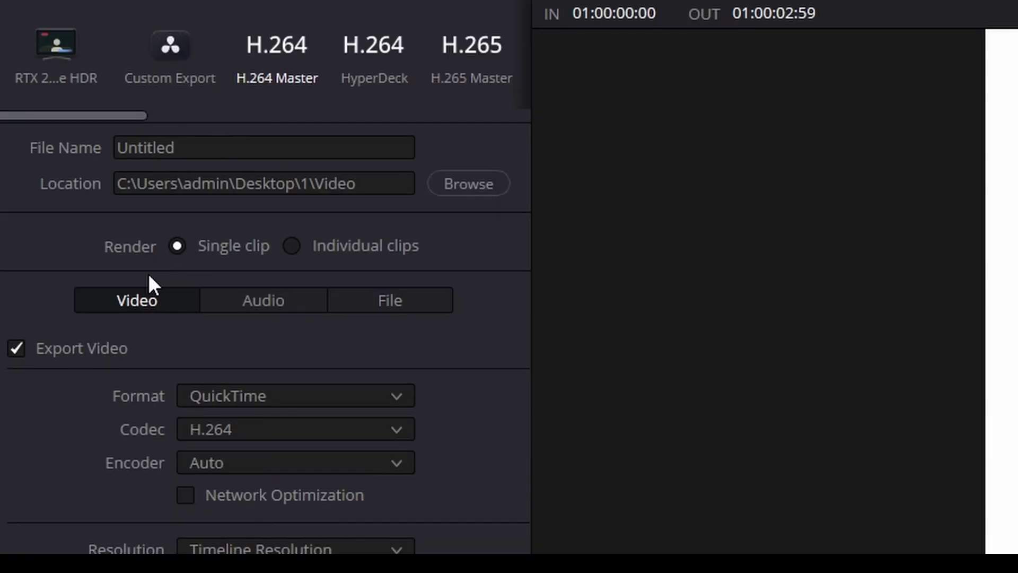
pyautogui.click(92, 347)
pyautogui.click(245, 301)
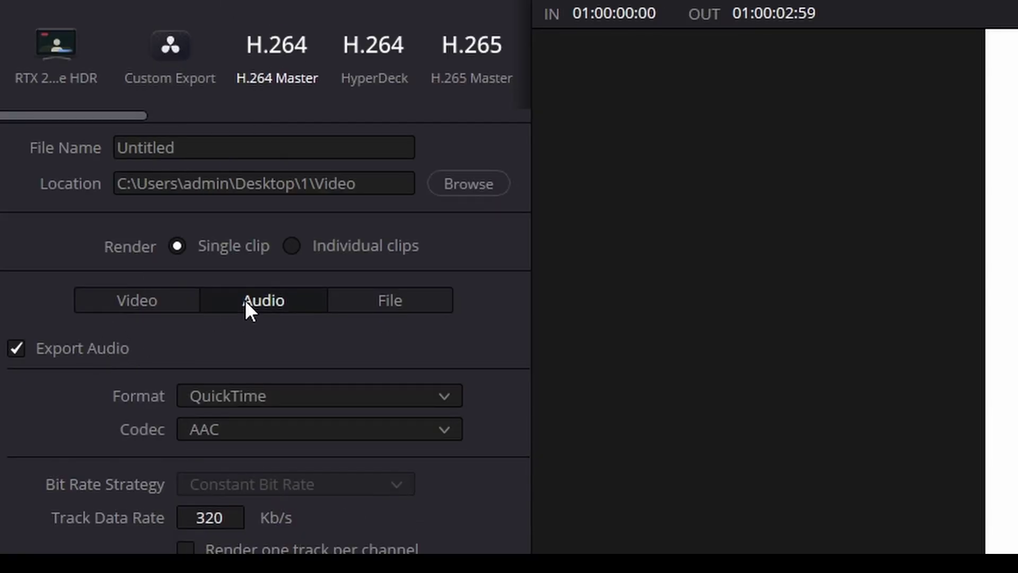
pyautogui.click(277, 398)
pyautogui.click(239, 532)
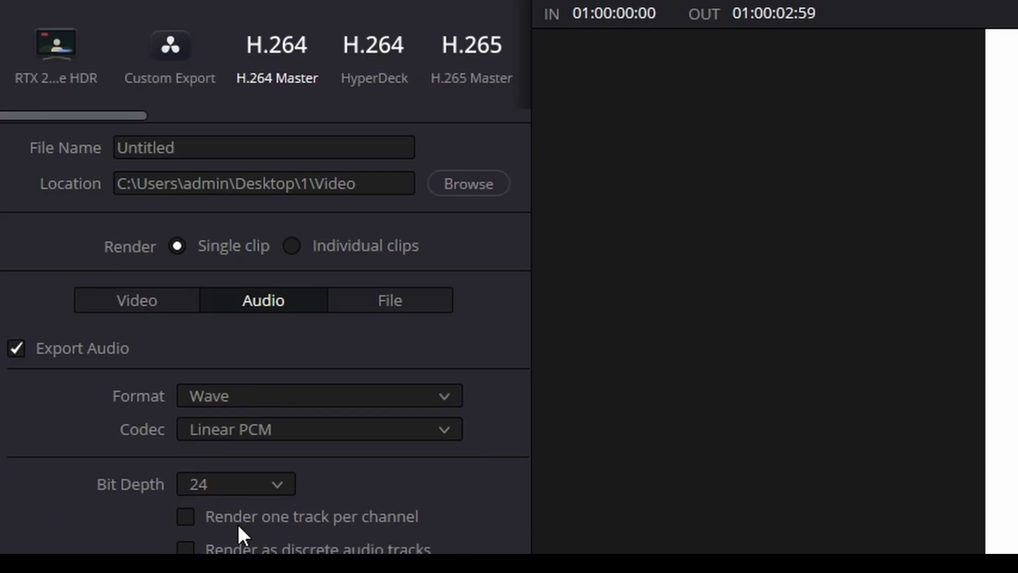
pyautogui.click(408, 480)
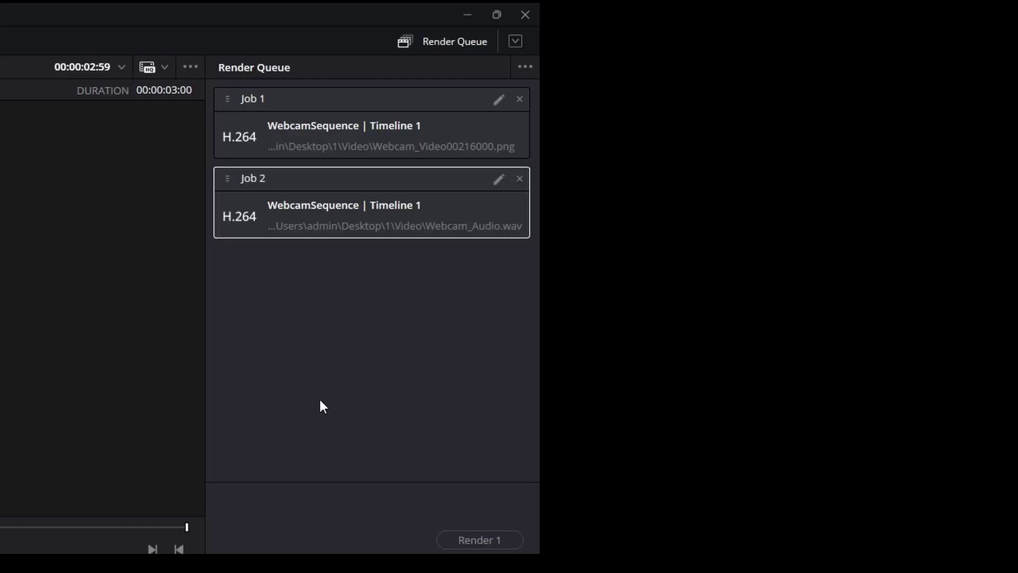
pyautogui.click(479, 539)
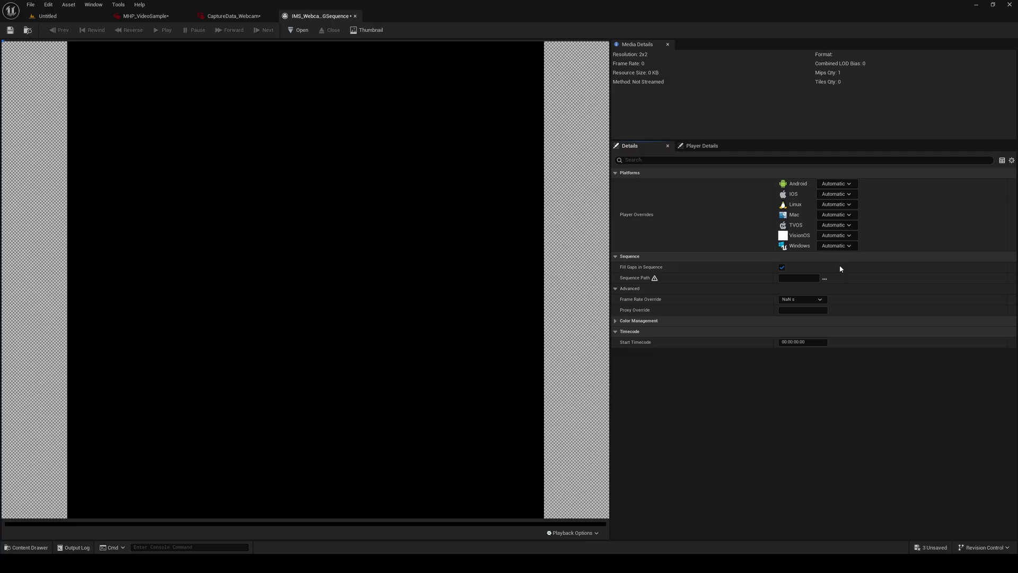
# Point the image sequence at the webcam frames folder with a 60 fps override and preview it.
pyautogui.click(824, 278)
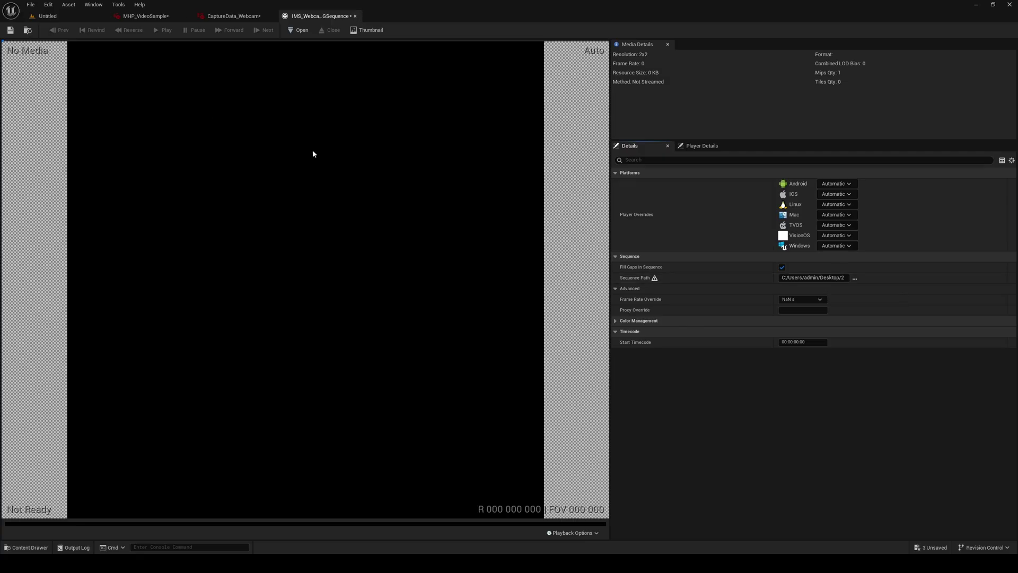
pyautogui.click(820, 300)
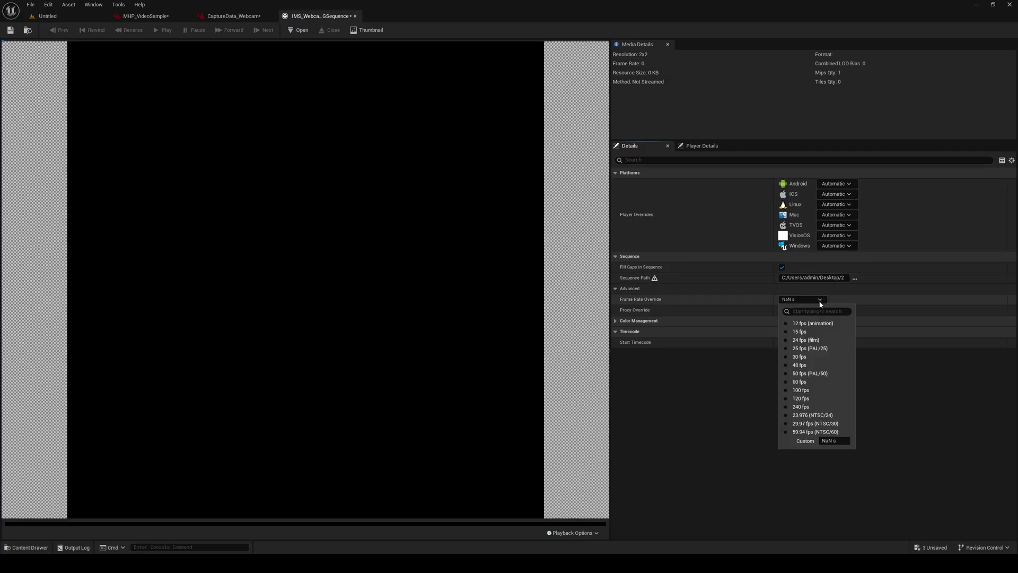
pyautogui.click(810, 382)
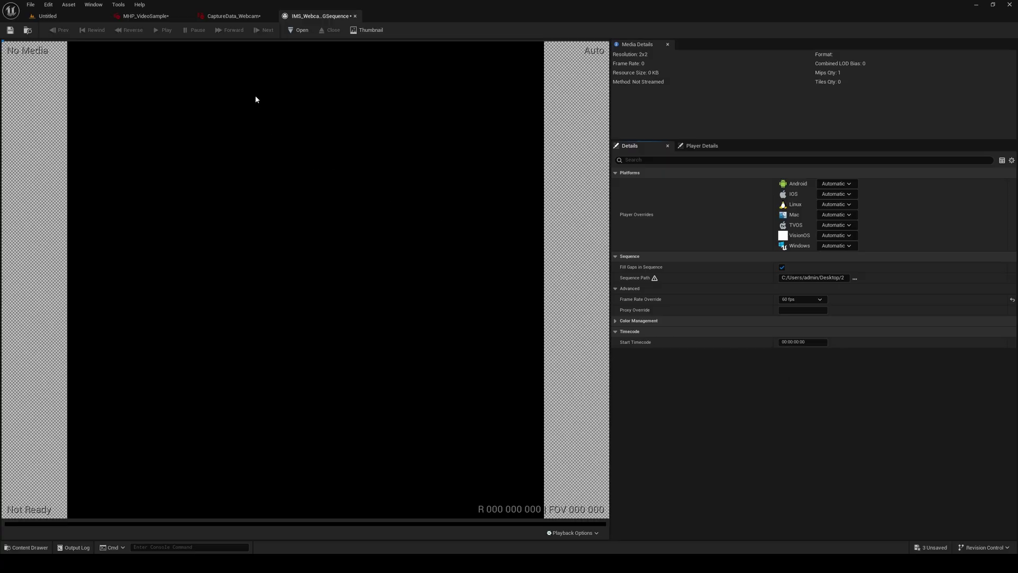
pyautogui.click(301, 30)
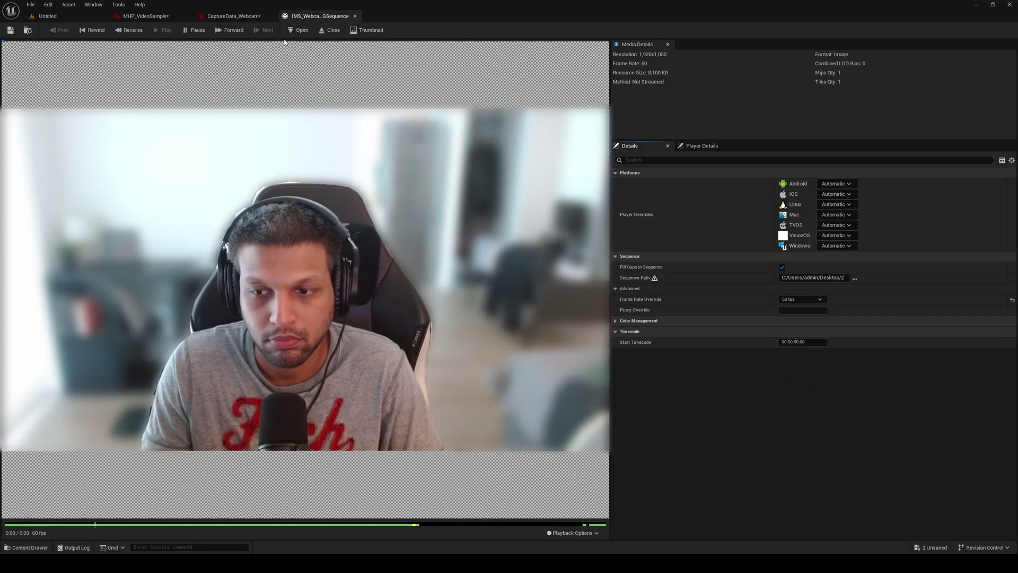
pyautogui.click(355, 16)
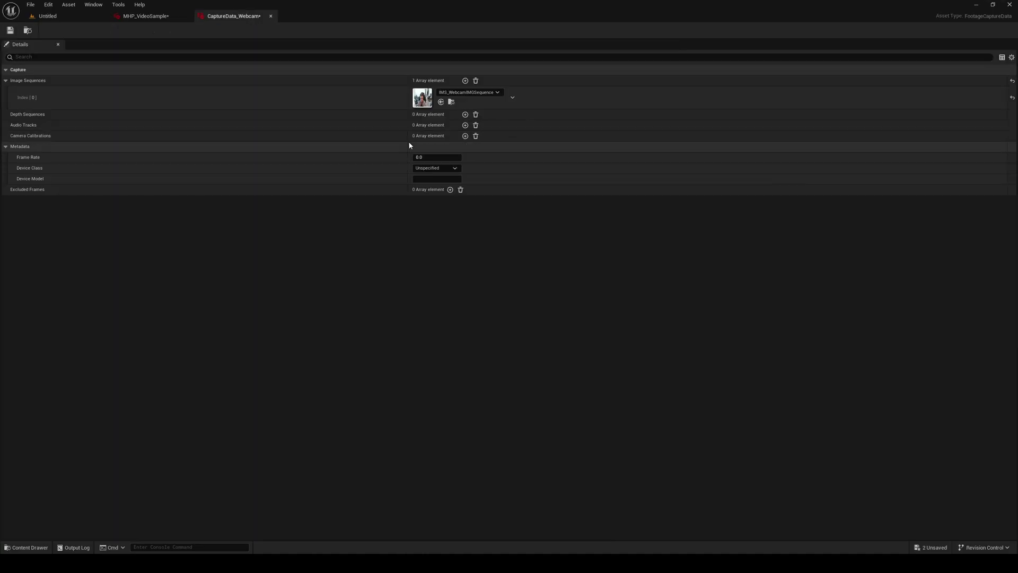
# Add an audio track with imported Timeline_1 to CaptureData_Webcam and set frame rate 60.
pyautogui.click(465, 125)
pyautogui.hotkey('ctrl', 'space')
pyautogui.rightClick(584, 405)
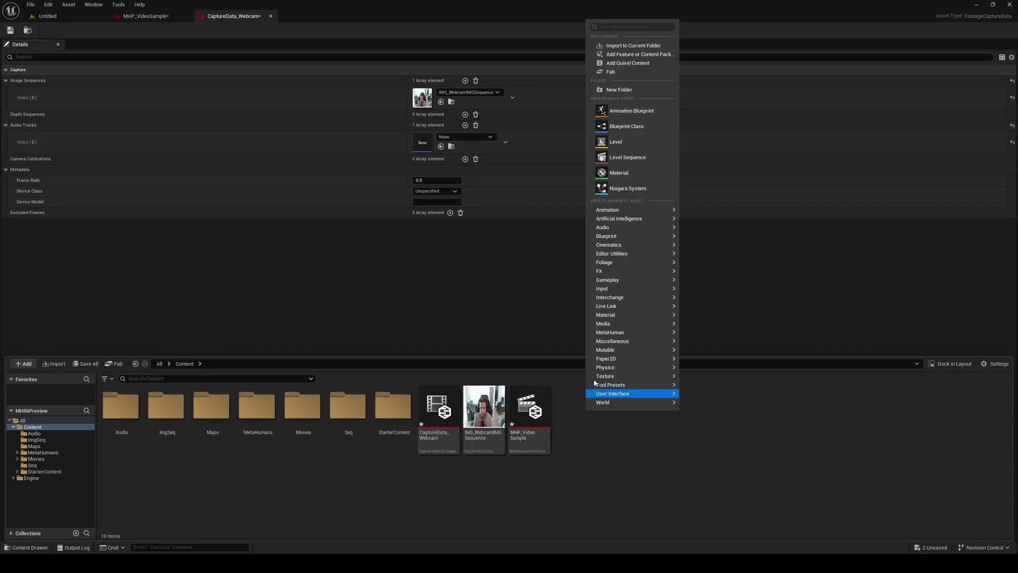
pyautogui.click(633, 45)
pyautogui.moveTo(575, 409); pyautogui.dragTo(424, 144)
pyautogui.click(437, 181)
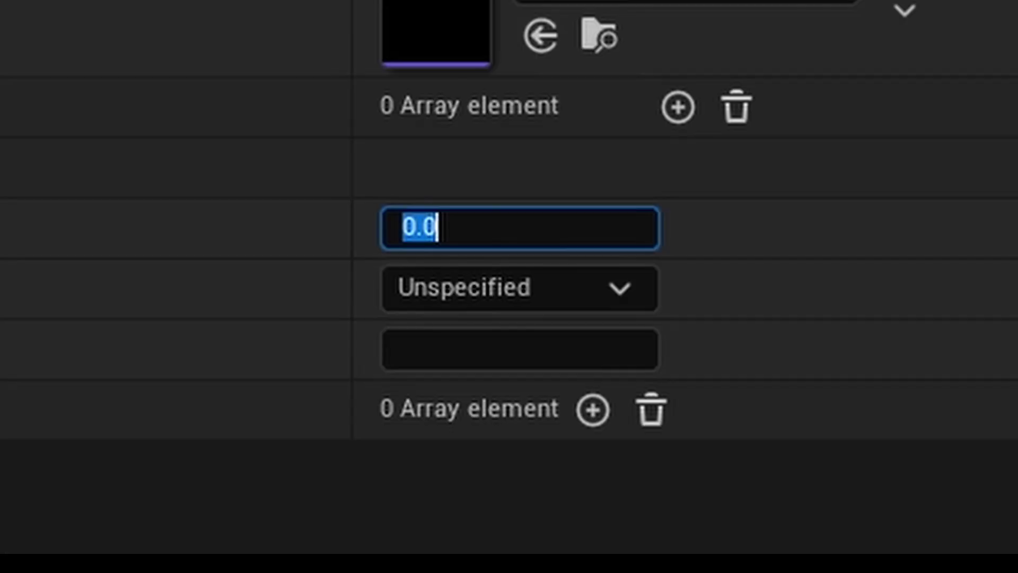
pyautogui.write('60')
pyautogui.press('Return')
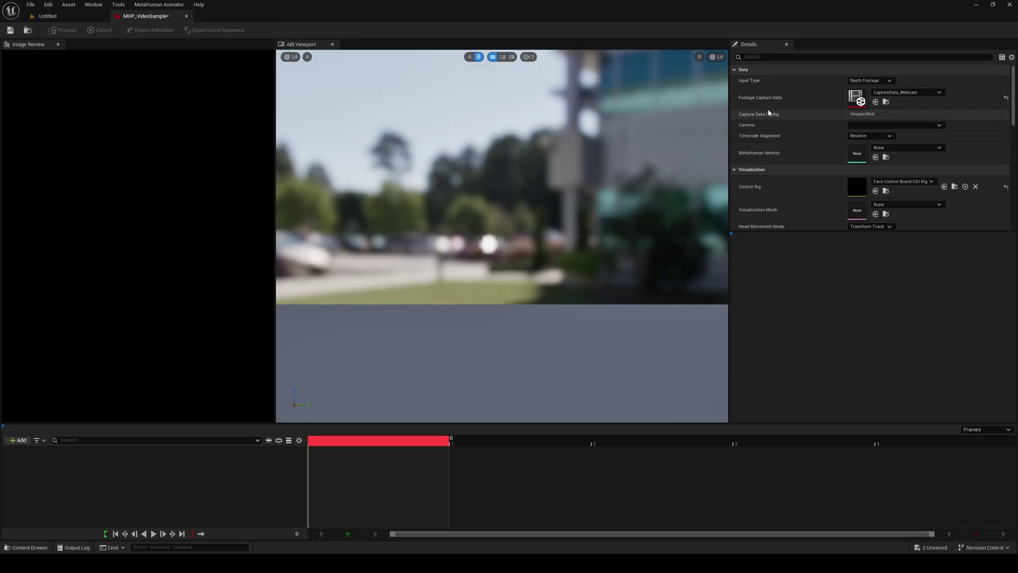
# Use CaptureData_Webcam as Monocular Footage with Jesse_FaceMesh as the visualization mesh.
pyautogui.click(929, 93)
pyautogui.click(898, 195)
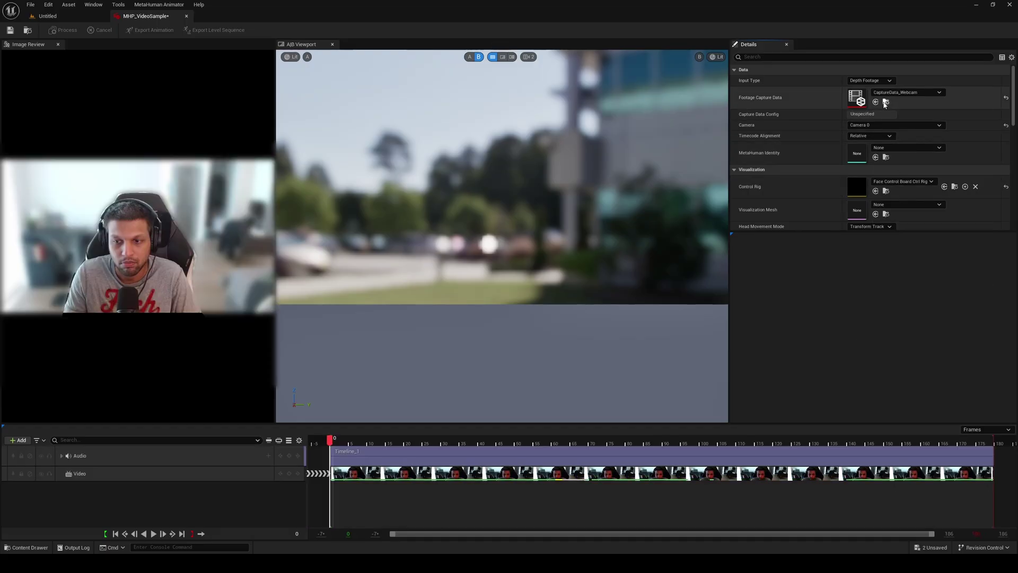
pyautogui.click(870, 80)
pyautogui.click(871, 97)
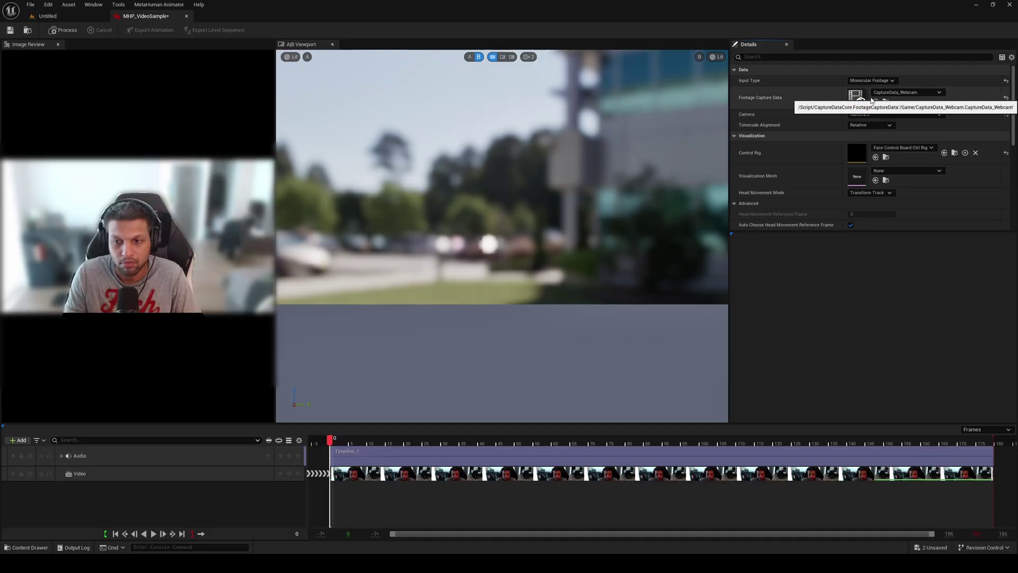
pyautogui.click(896, 171)
pyautogui.scroll(-5, 925, 302)
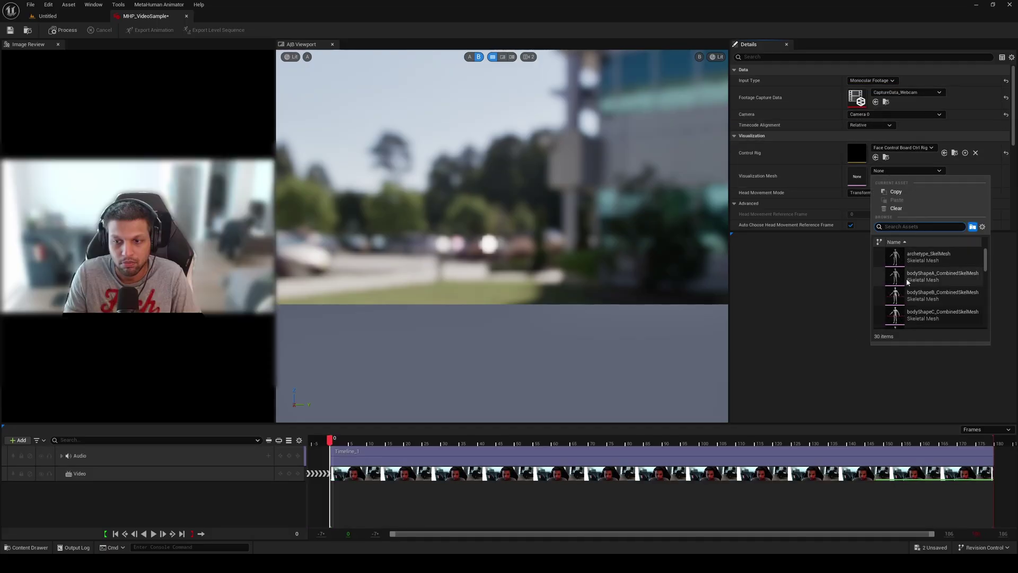
pyautogui.click(925, 321)
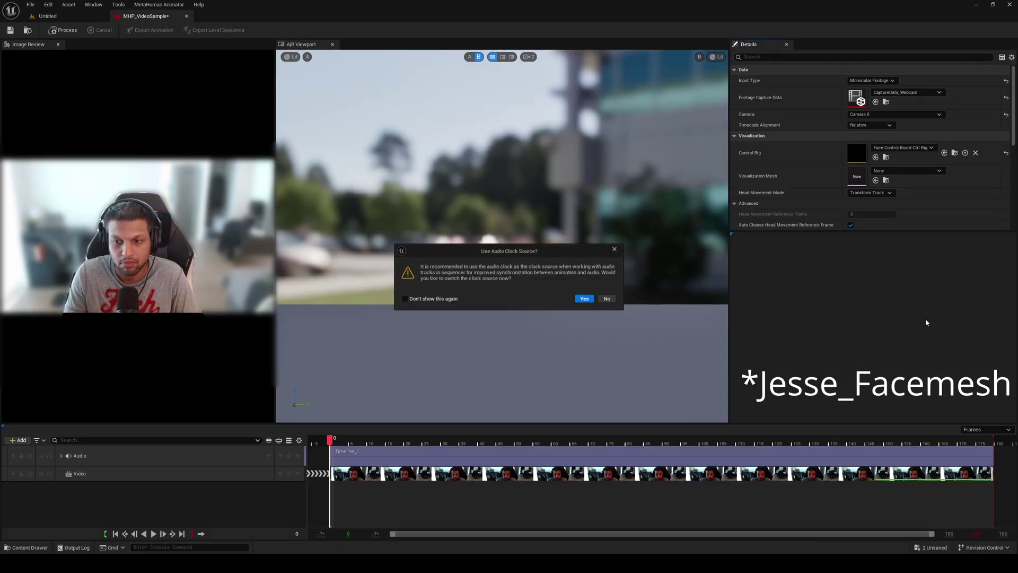
pyautogui.click(590, 301)
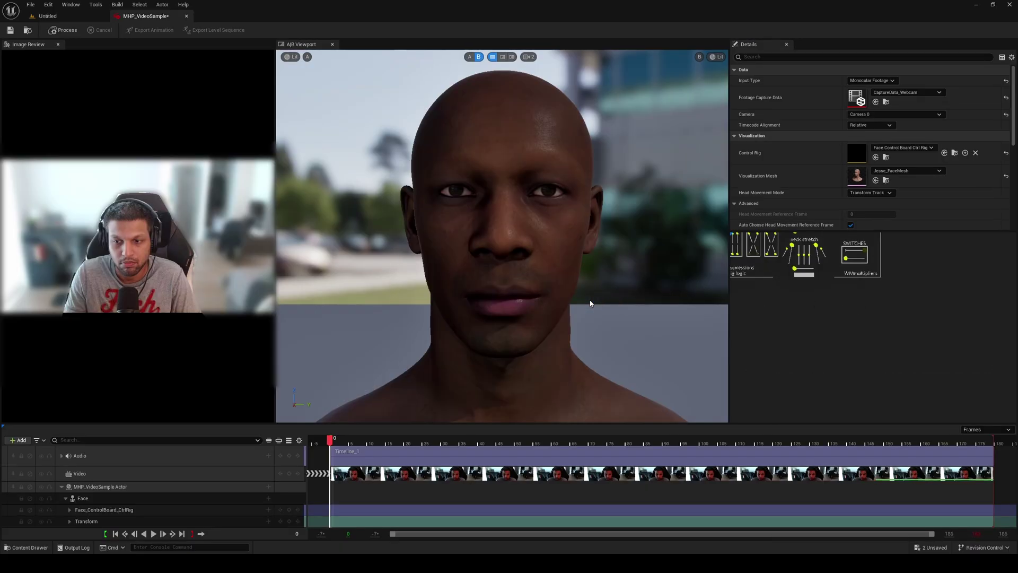
# Set head movement to Control Rig, process the performance, then open Stand to sit download settings.
pyautogui.click(870, 192)
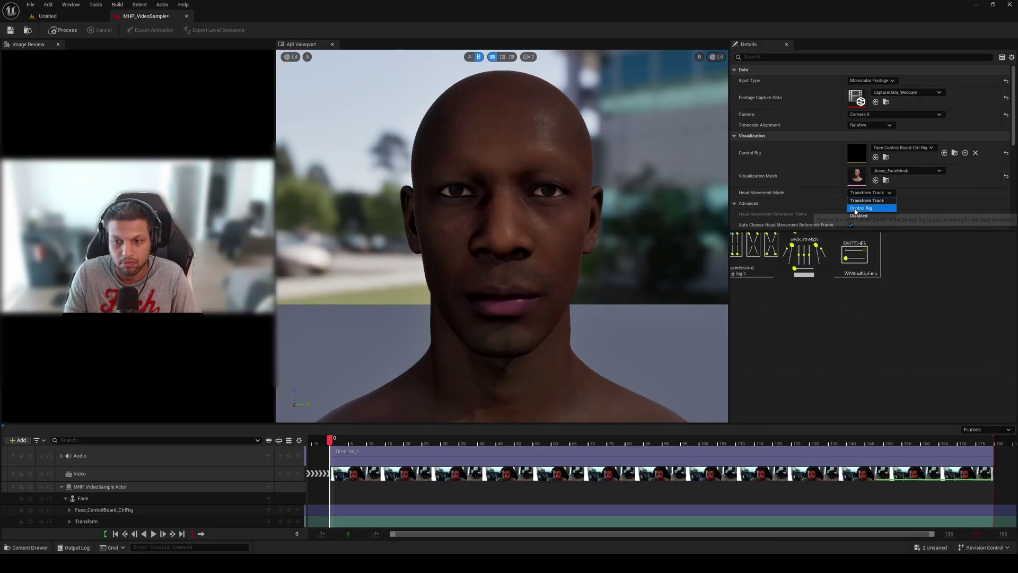
pyautogui.click(857, 208)
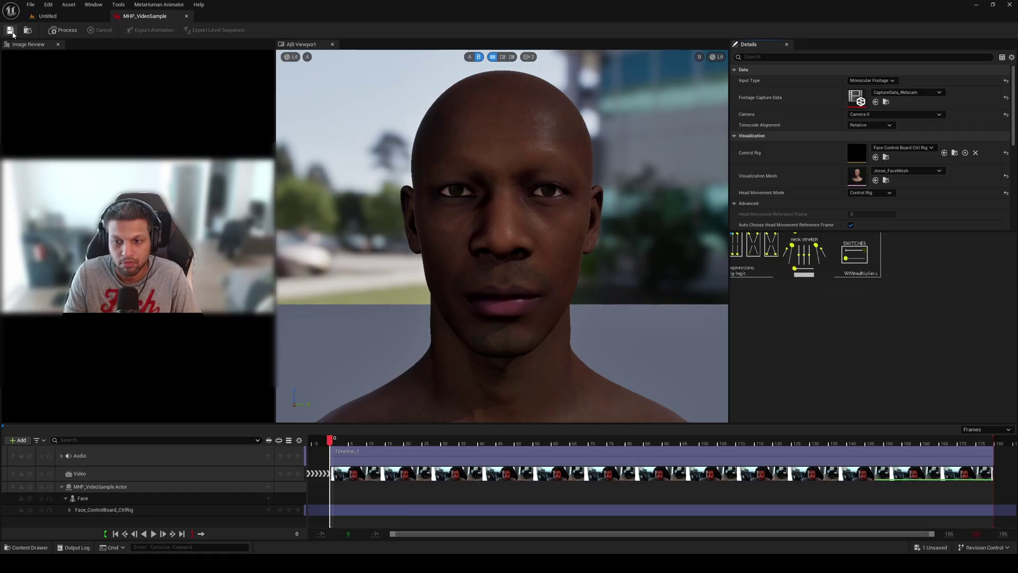
pyautogui.click(72, 32)
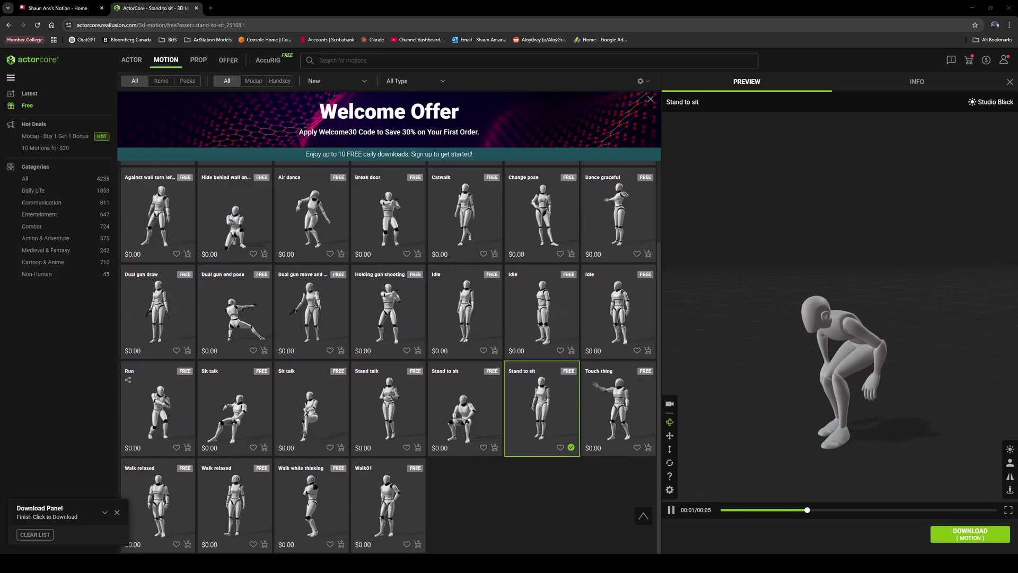
pyautogui.click(969, 534)
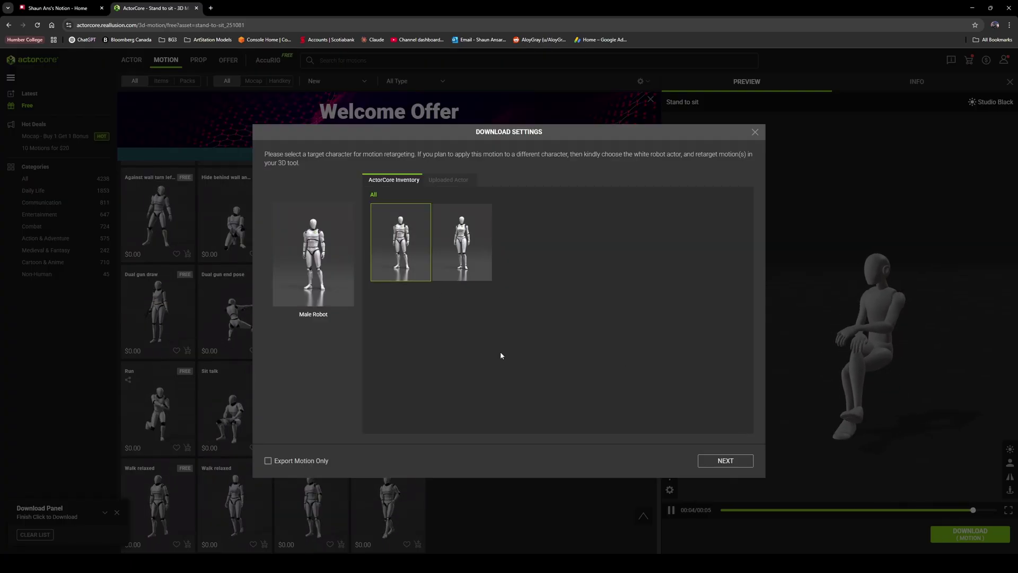
# Keep Male Robot as the target character and continue to the next download settings page.
pyautogui.click(726, 460)
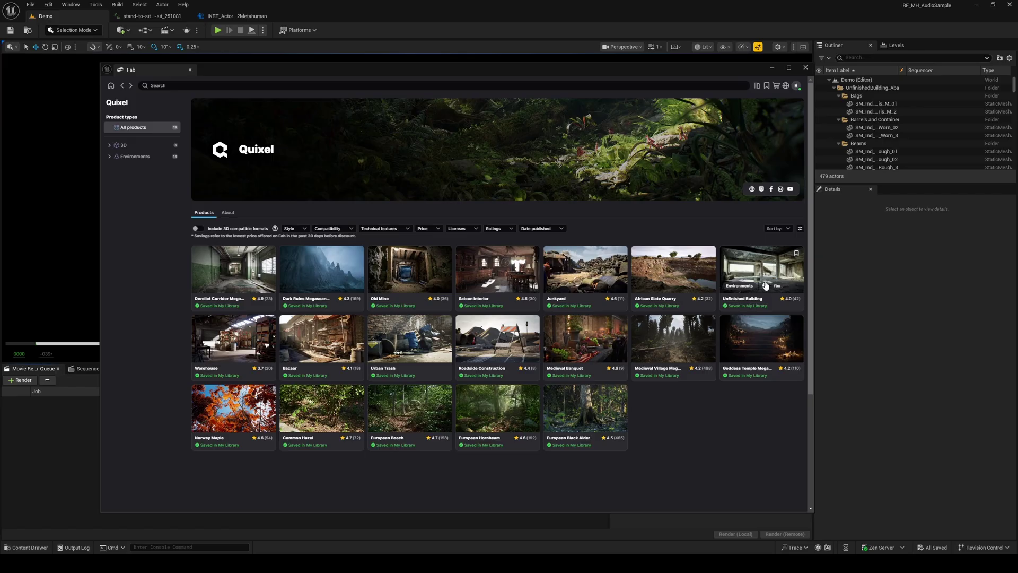
# Open the Unfinished Building page, then inspect the VO1 and VO2 face animation sections.
pyautogui.click(768, 266)
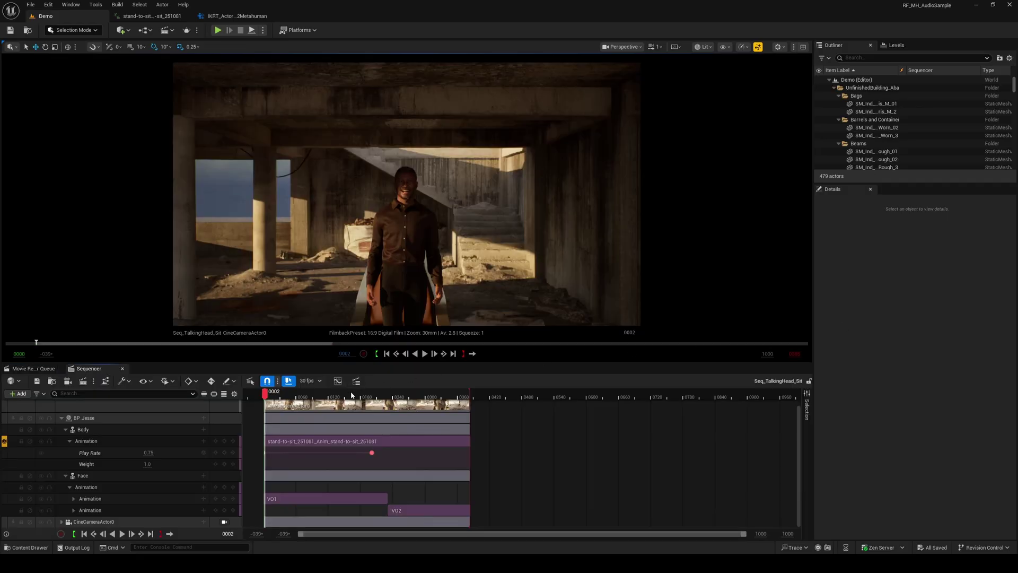
pyautogui.click(315, 494)
pyautogui.click(407, 510)
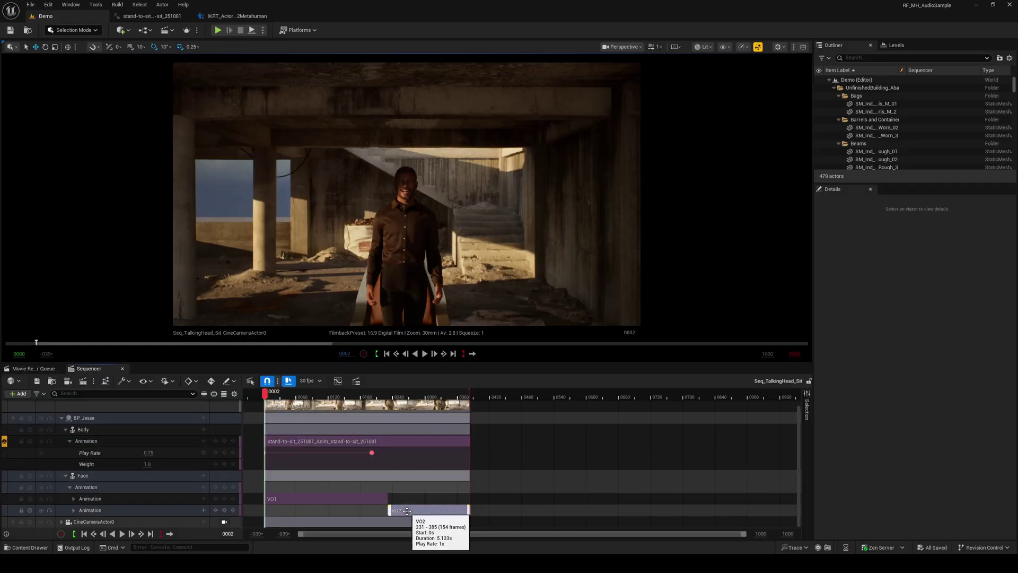